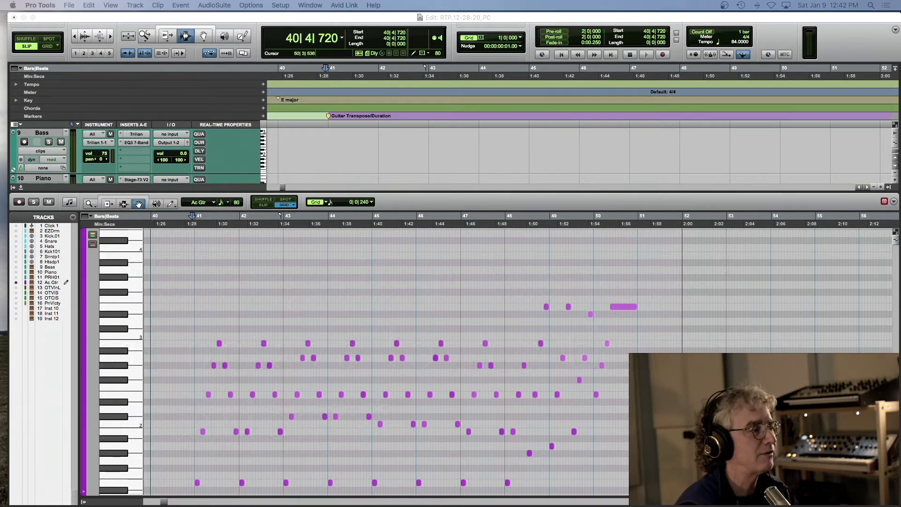
Play back the acoustic guitar MIDI part from just before bar 41.
click(386, 18)
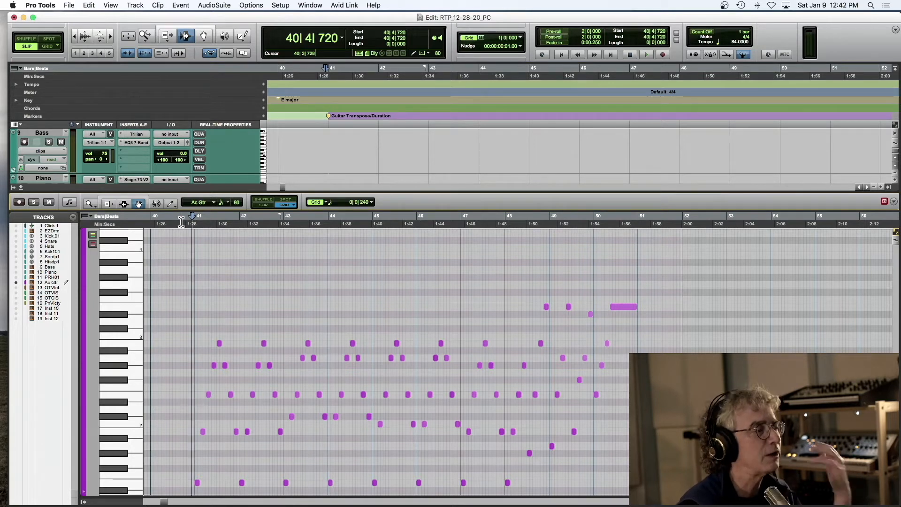
key(space)
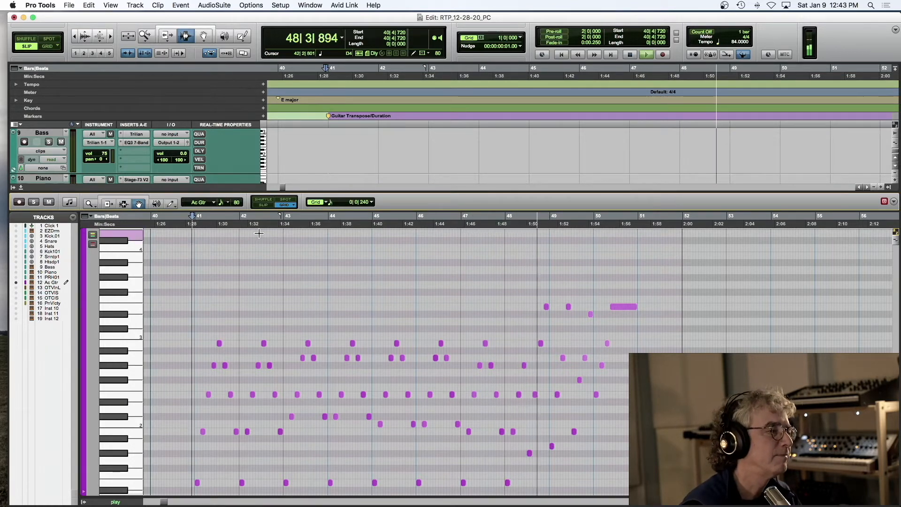
key(space)
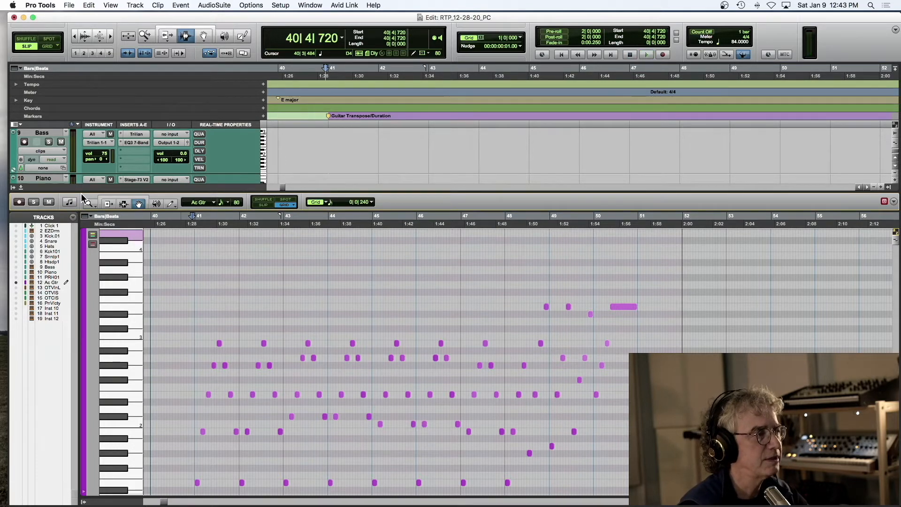
Switch the MIDI editor to notation display for the Ac Gtr track, showing the part around bar 41.
click(281, 6)
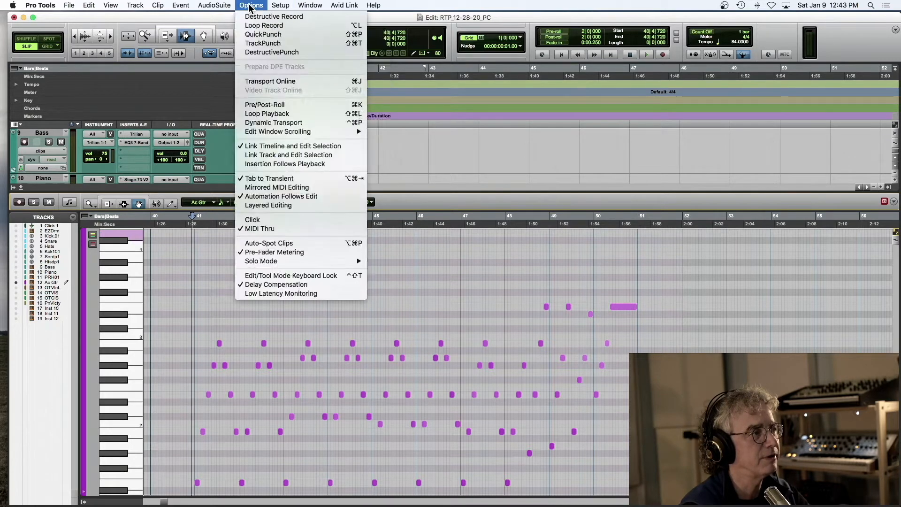
mouse_move(310, 6)
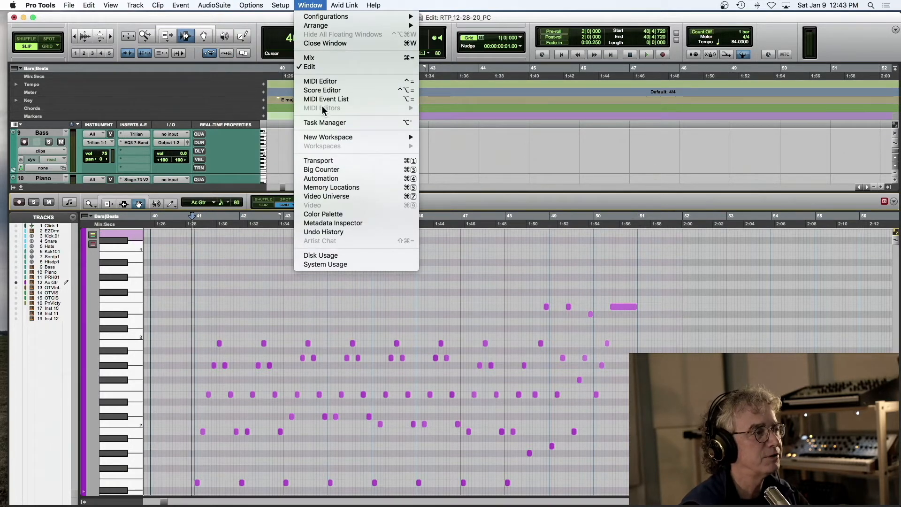
click(146, 277)
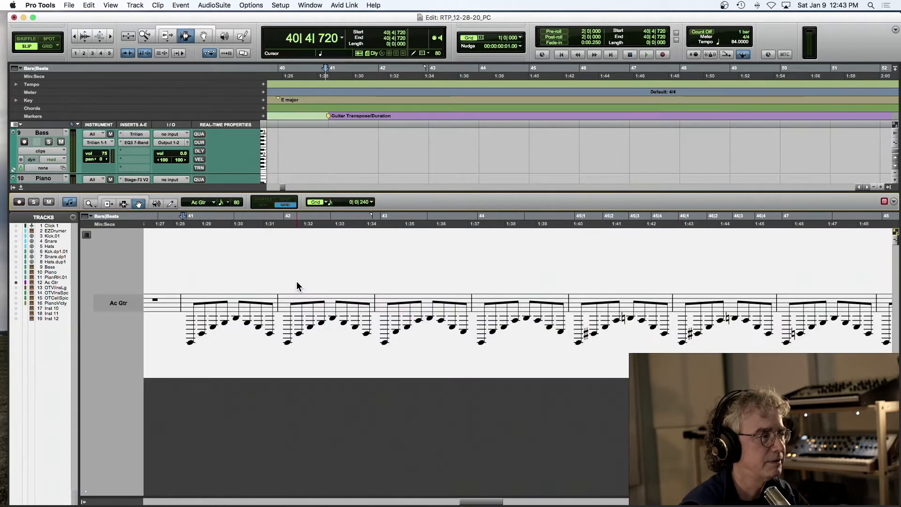
scroll(211, 276, left, 1)
scroll(211, 277, left, 4)
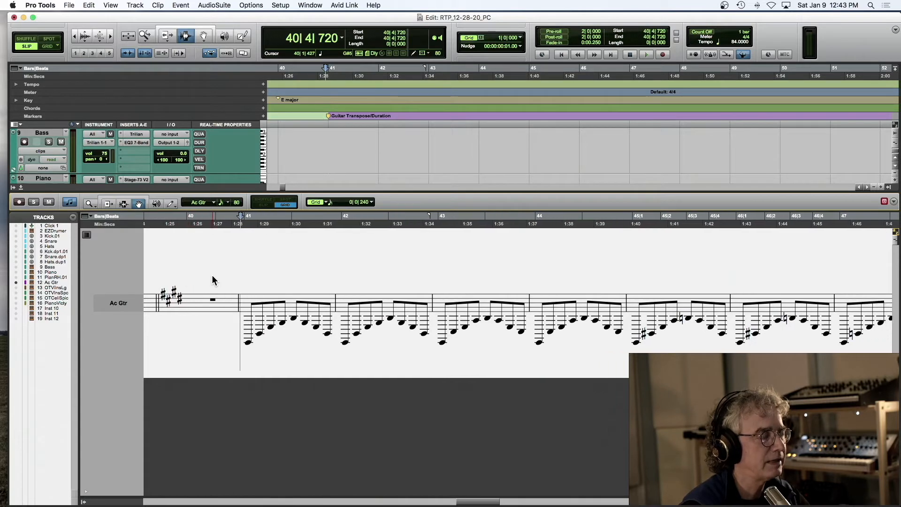
scroll(243, 288, right, 2)
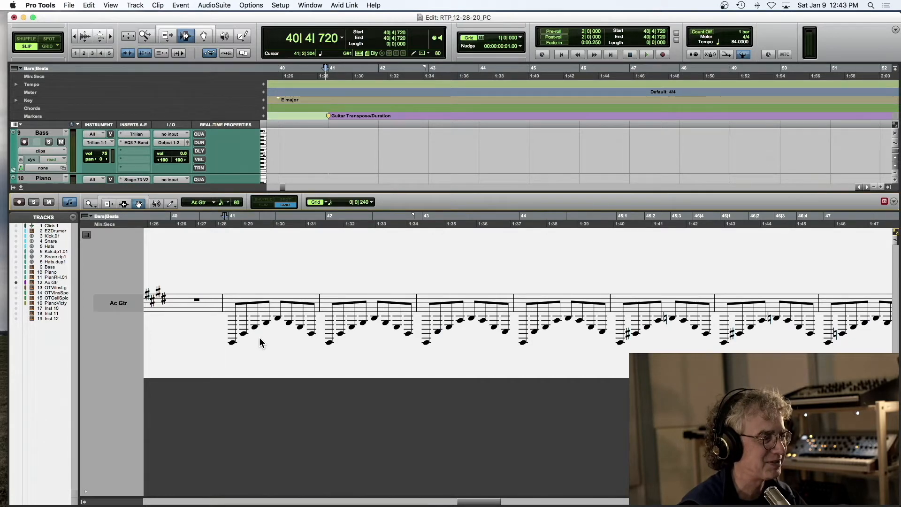
Review the note display and score editor options in the MIDI preferences.
click(281, 5)
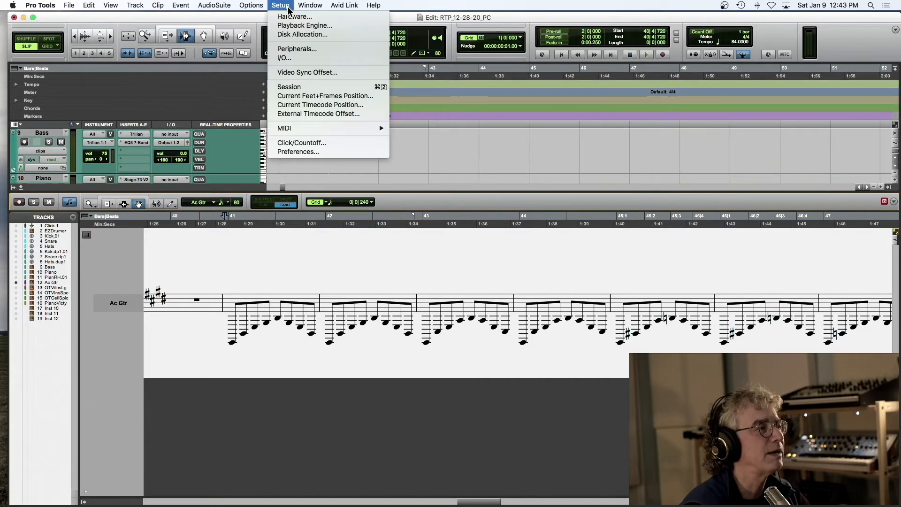
click(298, 151)
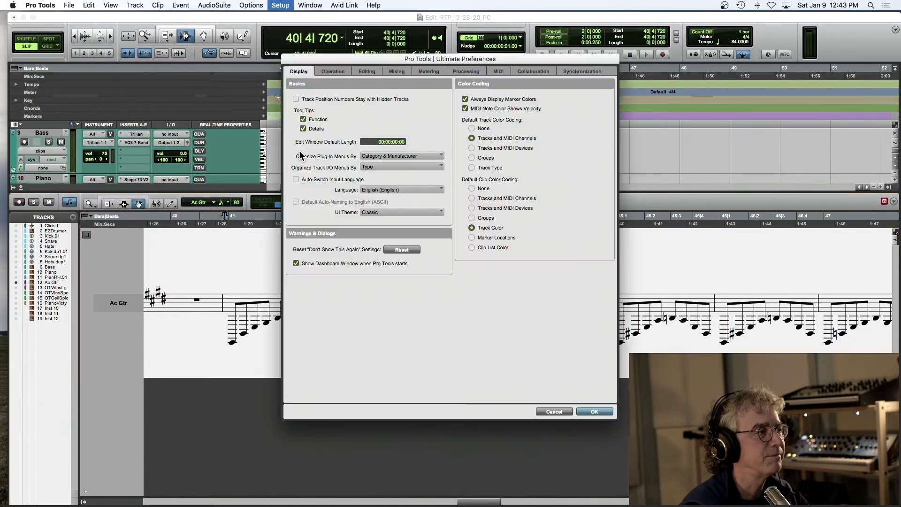
click(499, 72)
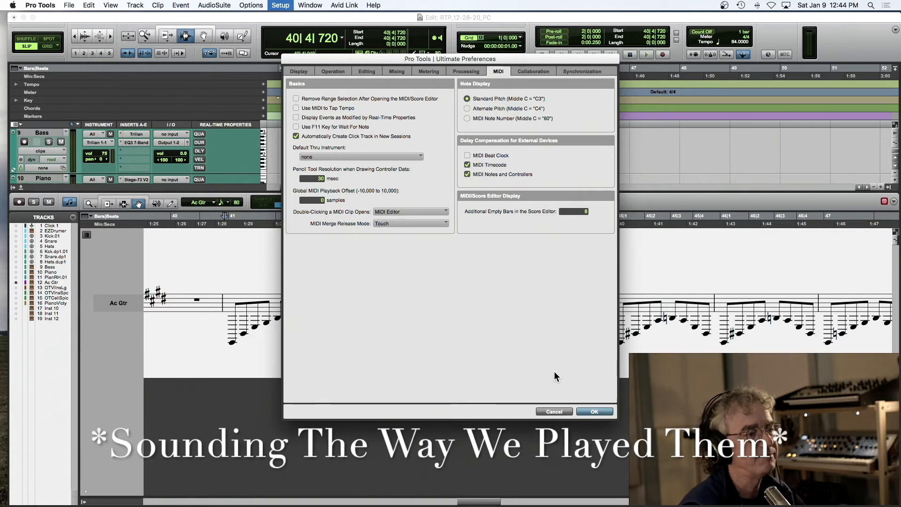
click(604, 411)
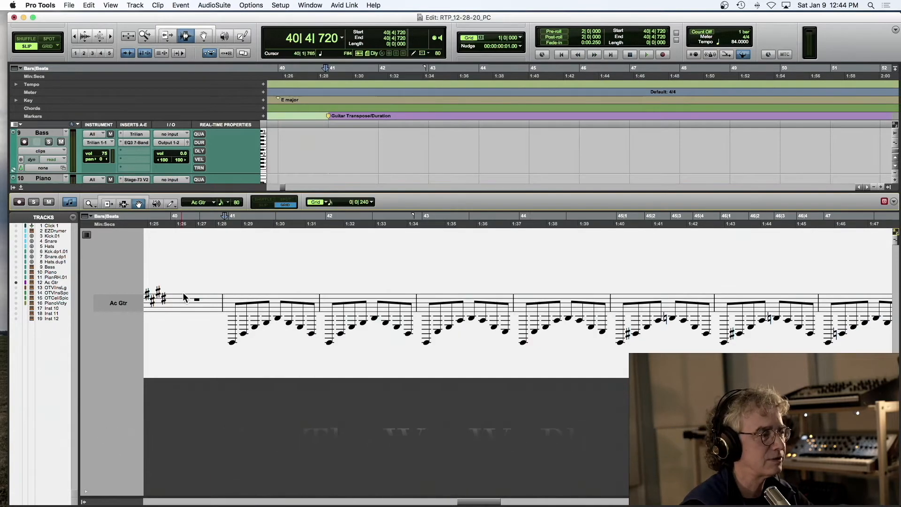
Transpose all notes of the Ac Gtr part up one octave.
key(super+a)
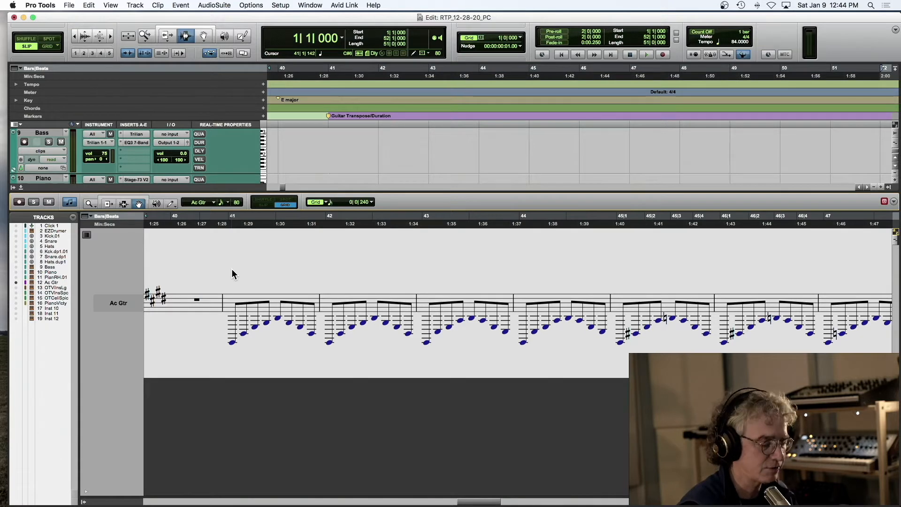
key(ctrl+shift+Up)
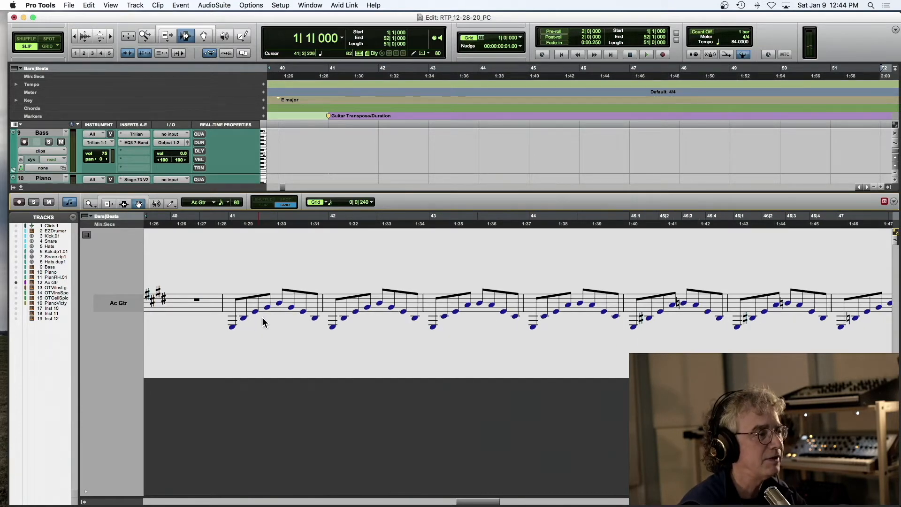
click(283, 330)
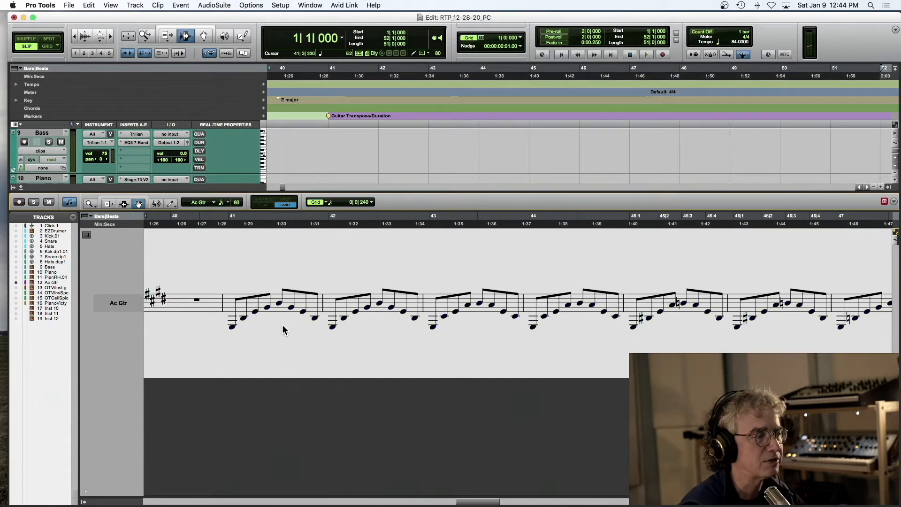
Play the octave-raised guitar part from just before bar 41 to hear the change.
click(219, 226)
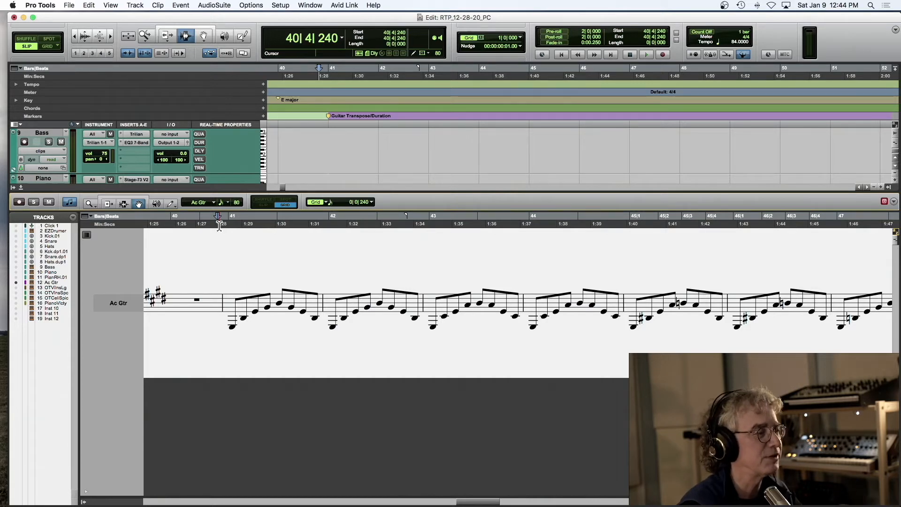
key(space)
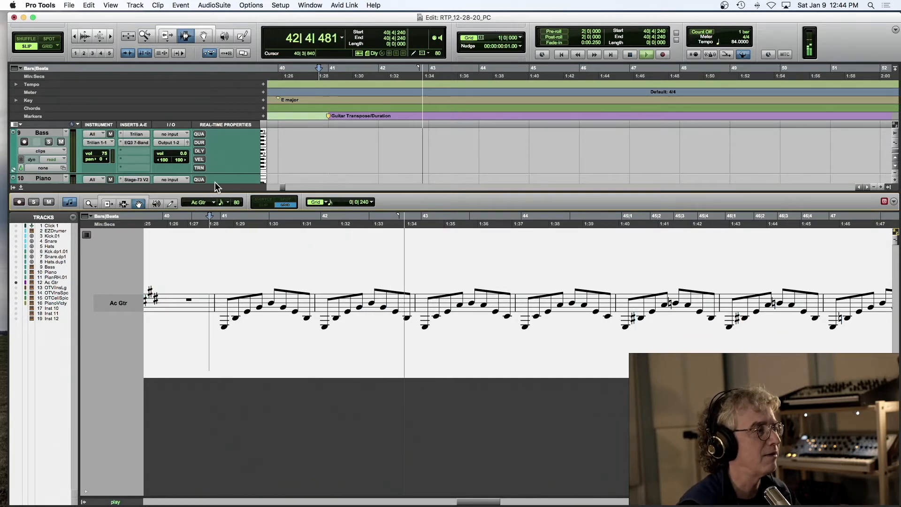
key(space)
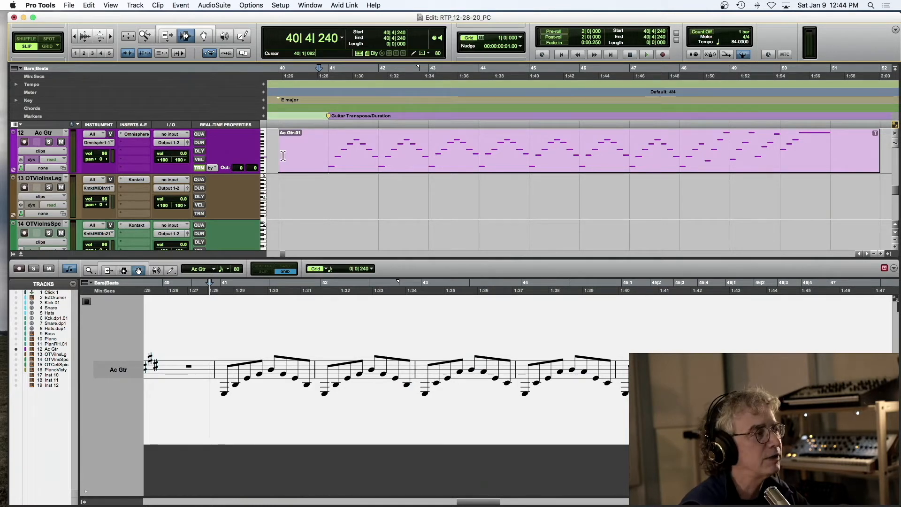
Set the Ac Gtr track's real-time Transpose to -1 octave and play the part from just before bar 41.
click(15, 125)
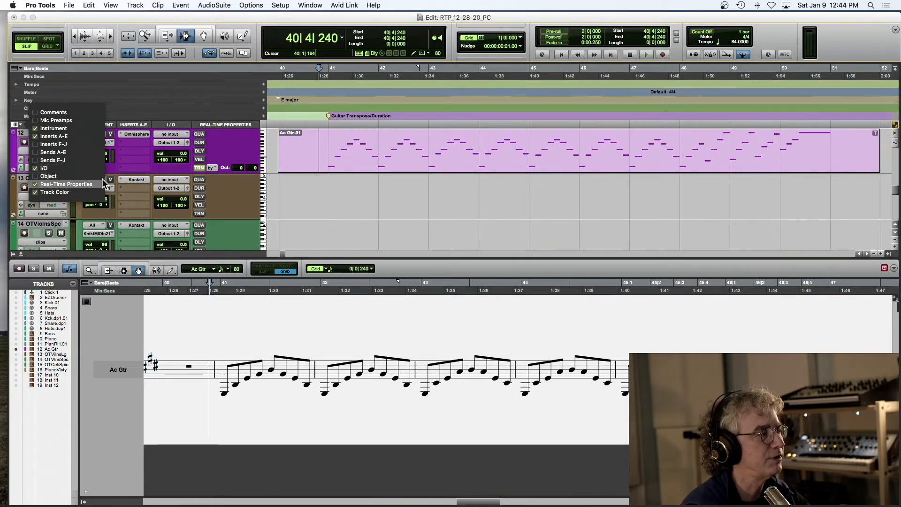
click(133, 166)
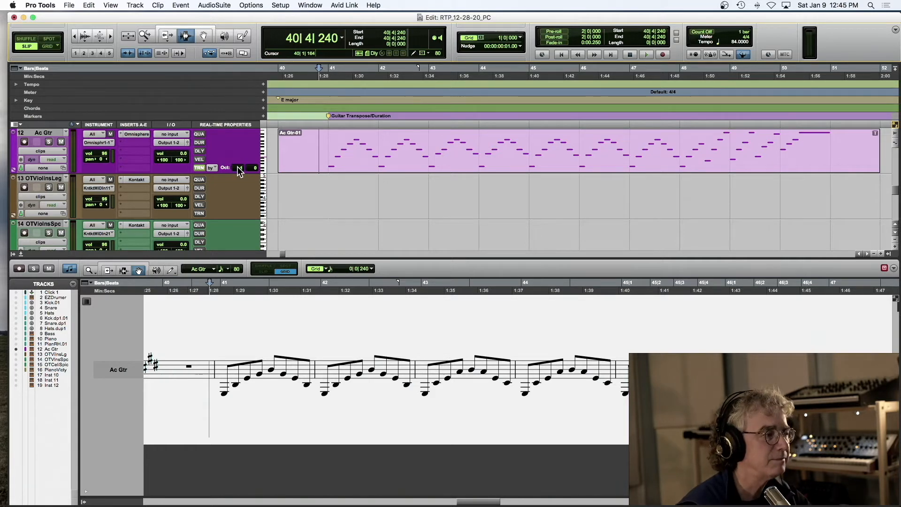
click(323, 133)
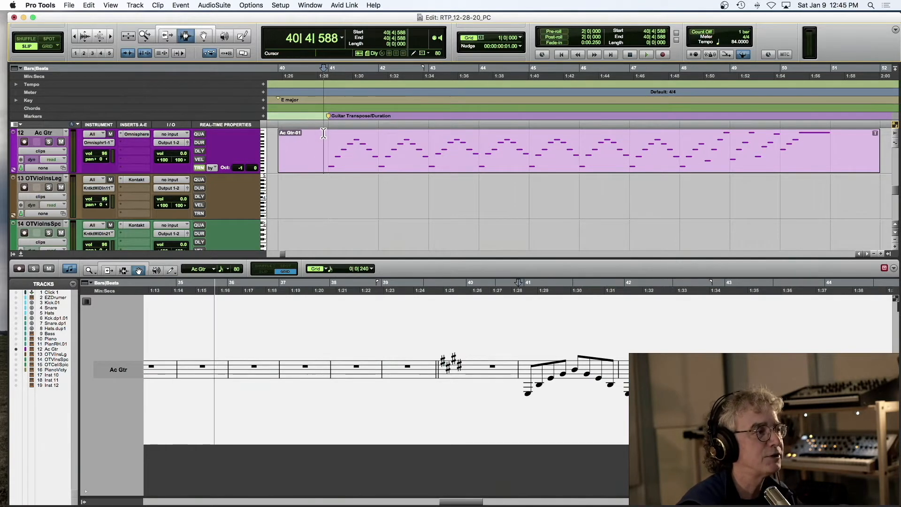
key(space)
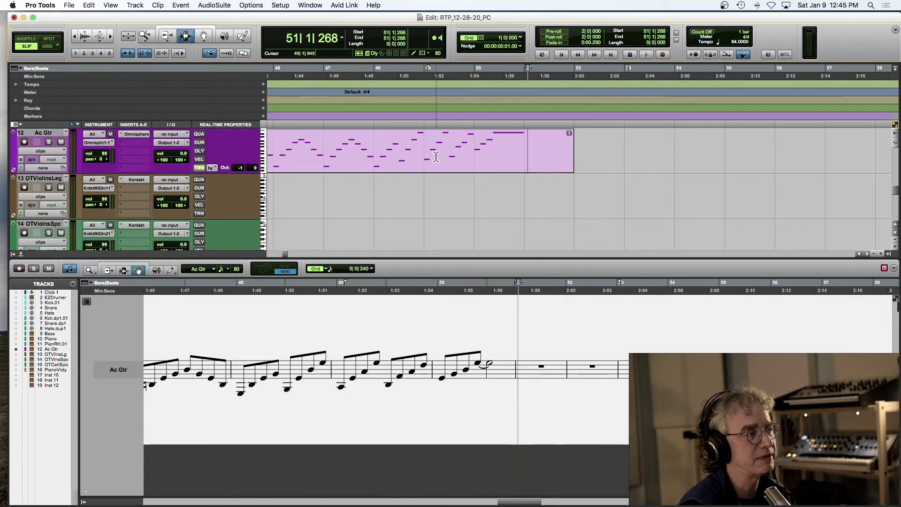
Replay the Ac Gtr part from just before the Guitar Transpose/Duration marker and look over its notation.
scroll(334, 158, left, 10)
scroll(335, 159, left, 4)
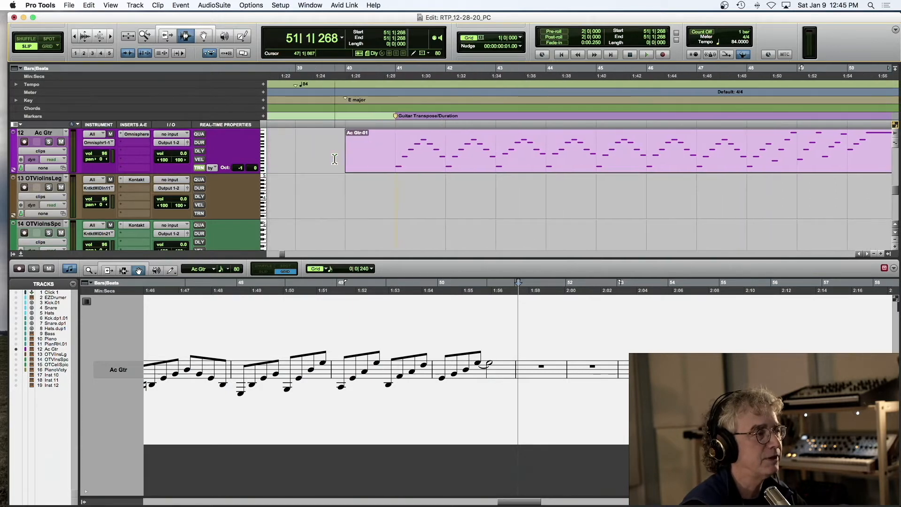
click(394, 152)
key(space)
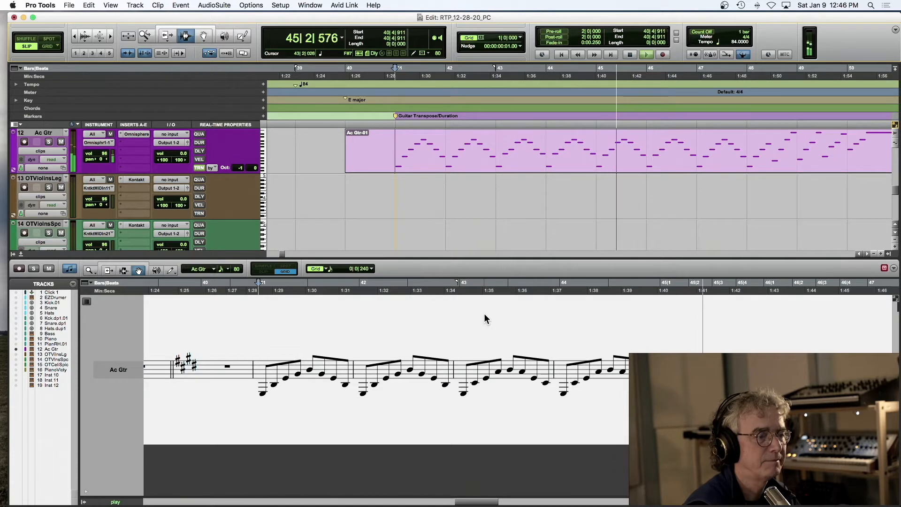
key(space)
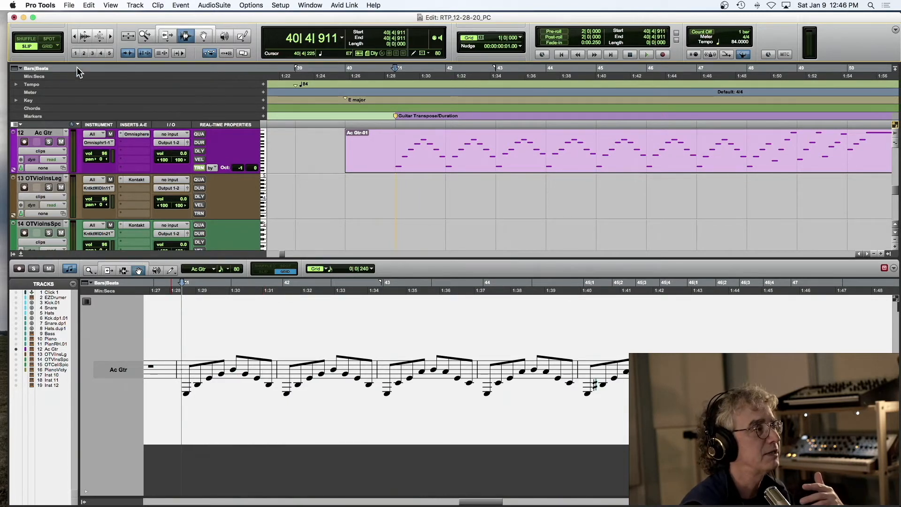
scroll(322, 338, right, 2)
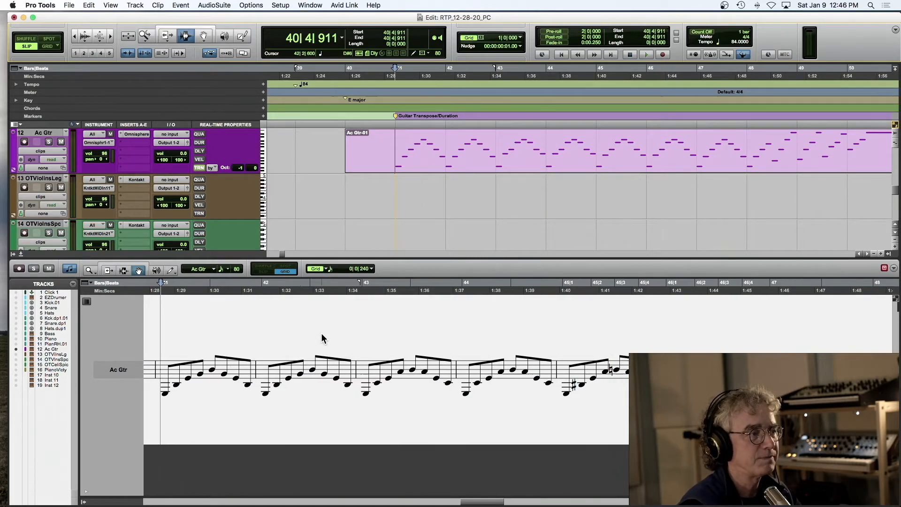
scroll(588, 143, right, 10)
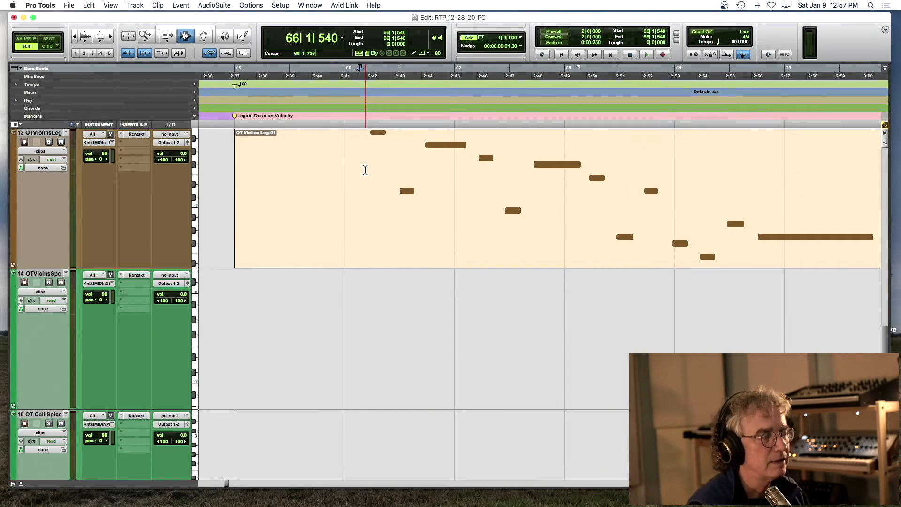
Play the OT Violins Leg part from bar 66, then open the Real-Time Properties for its clip.
key(space)
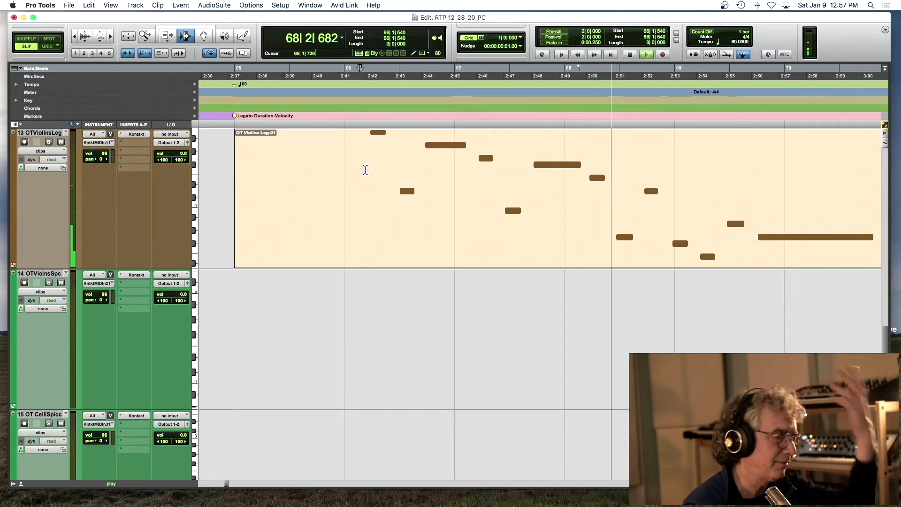
double_click(374, 161)
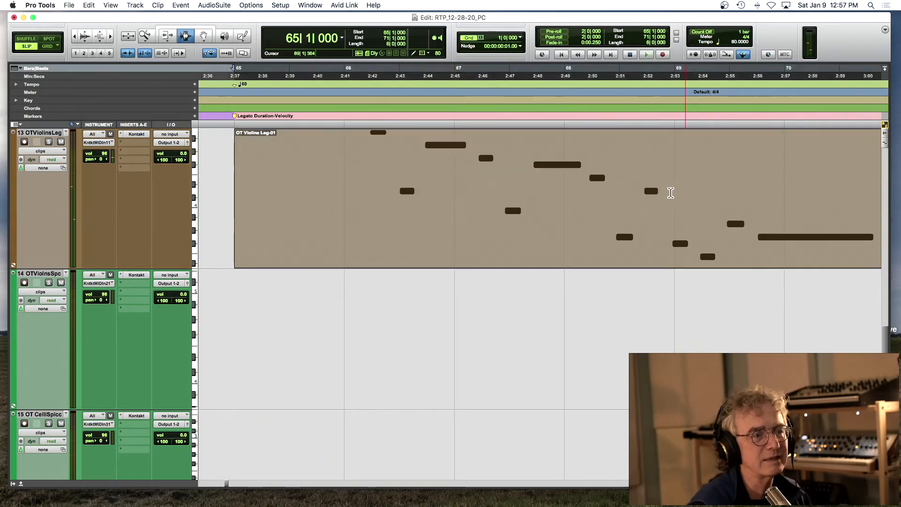
key(alt+4)
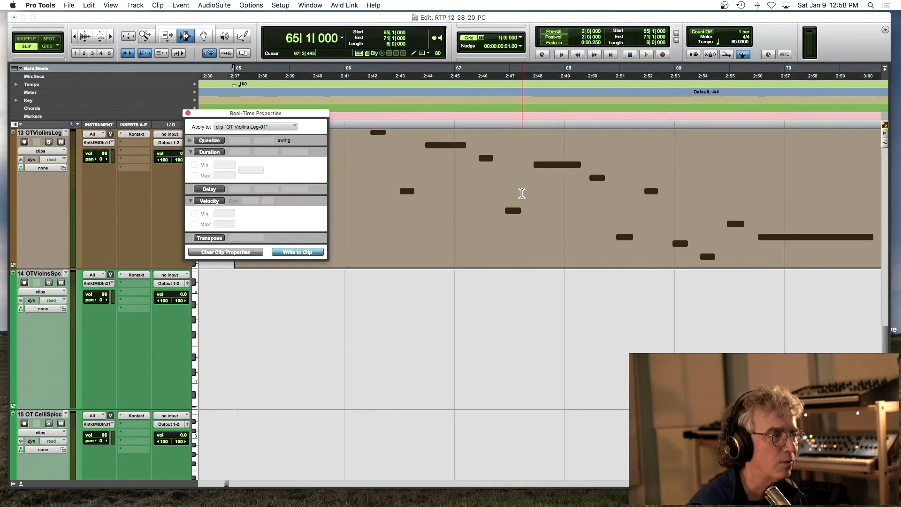
scroll(522, 193, up, 3)
scroll(522, 193, left, 3)
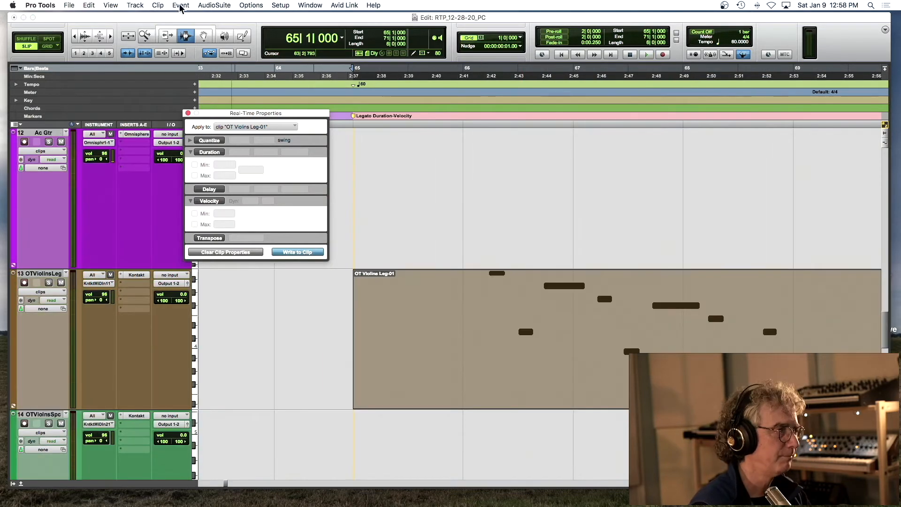
click(180, 5)
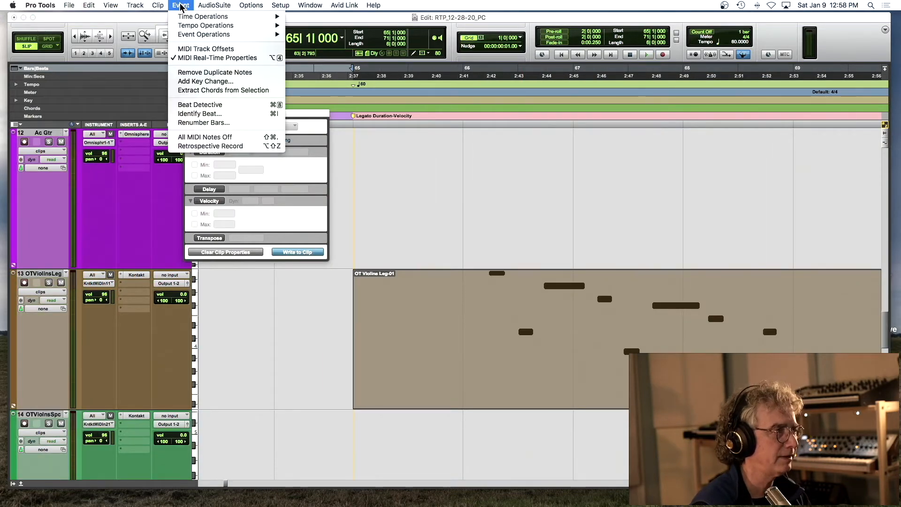
click(181, 6)
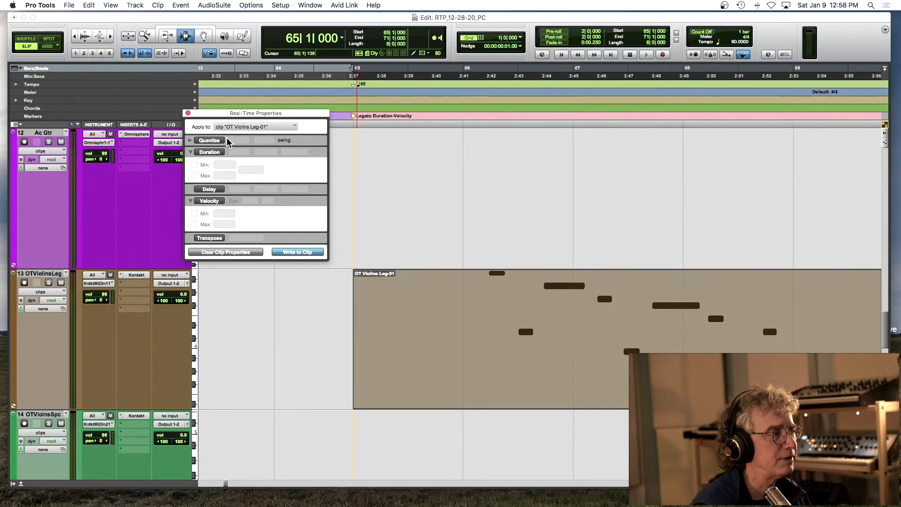
Enable the real-time Duration property for the OT Violins Leg-01 clip and set it to legato/gap.
click(209, 153)
click(242, 153)
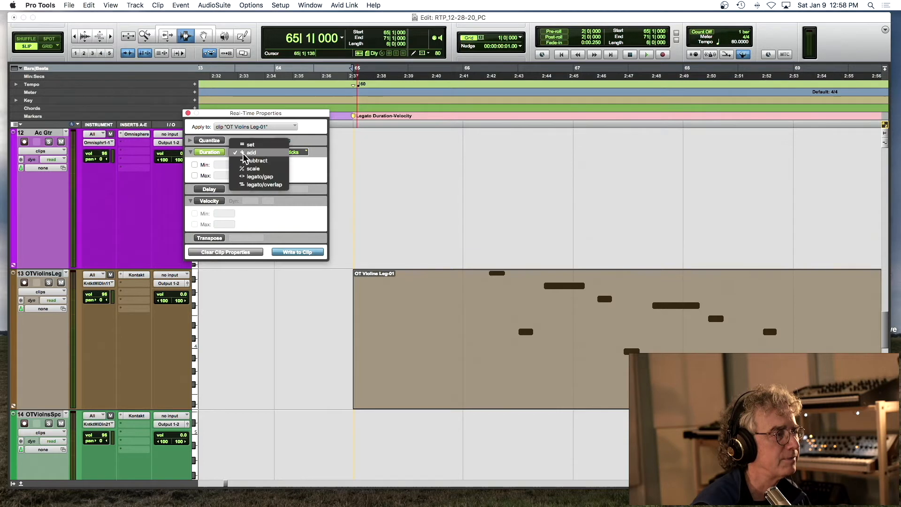
click(272, 177)
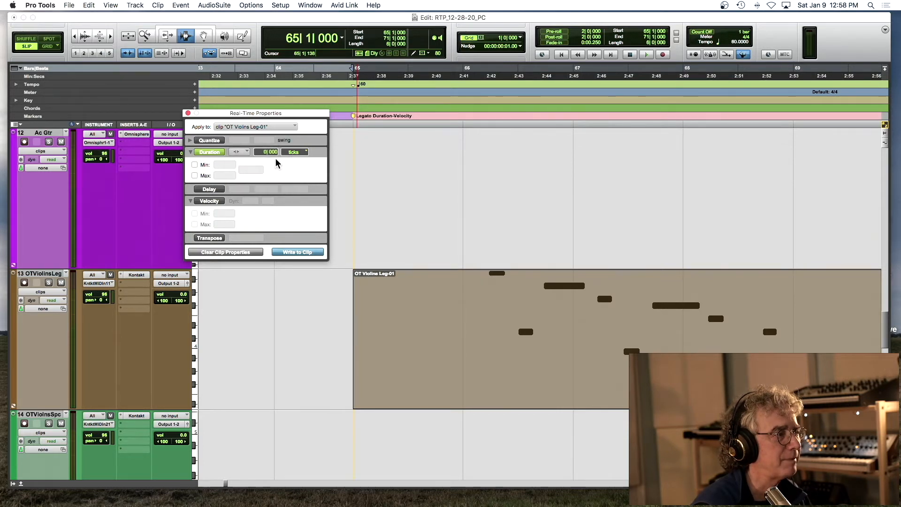
Write the legato/gap duration to the OT Violins Leg-01 clip and play it back from about bar 66.
click(312, 254)
scroll(529, 288, right, 5)
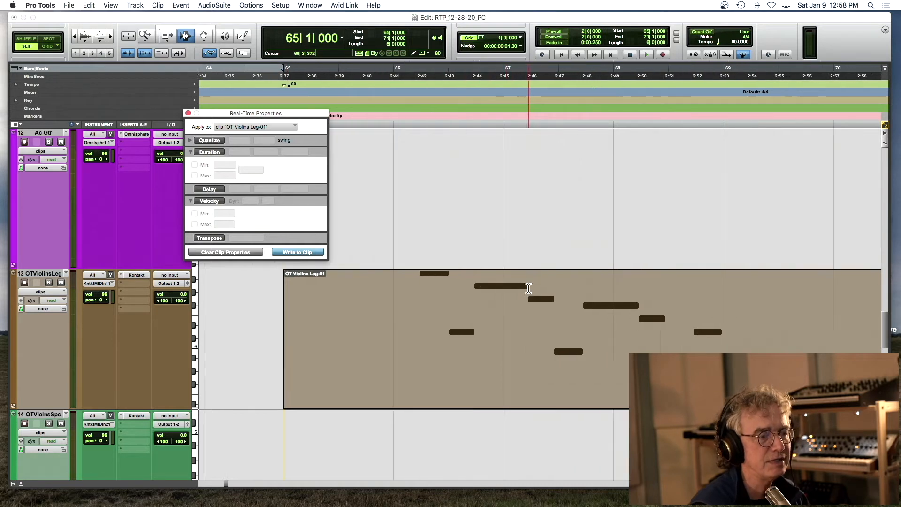
scroll(529, 288, right, 3)
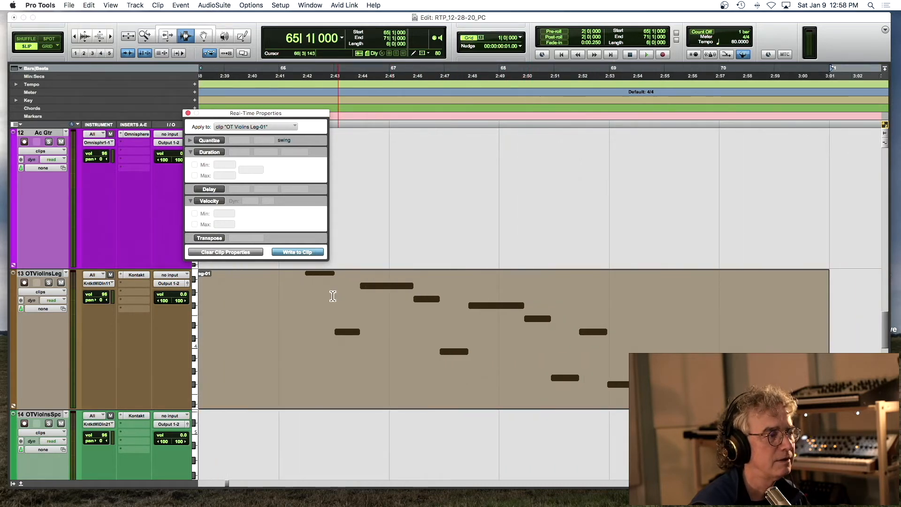
click(305, 299)
key(space)
double_click(304, 299)
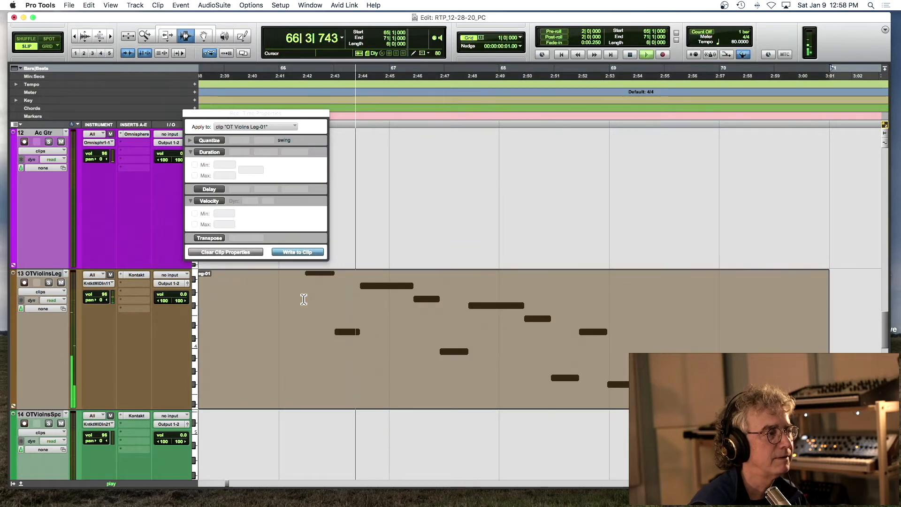
click(210, 153)
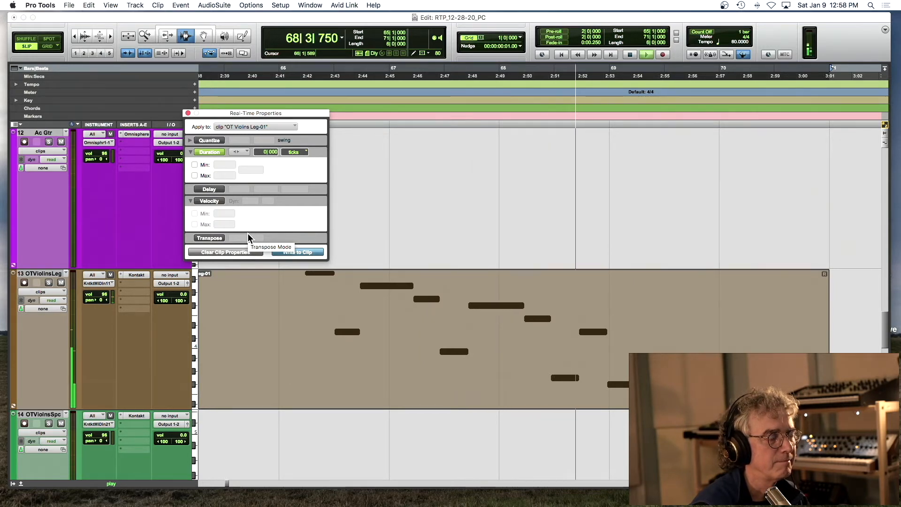
key(space)
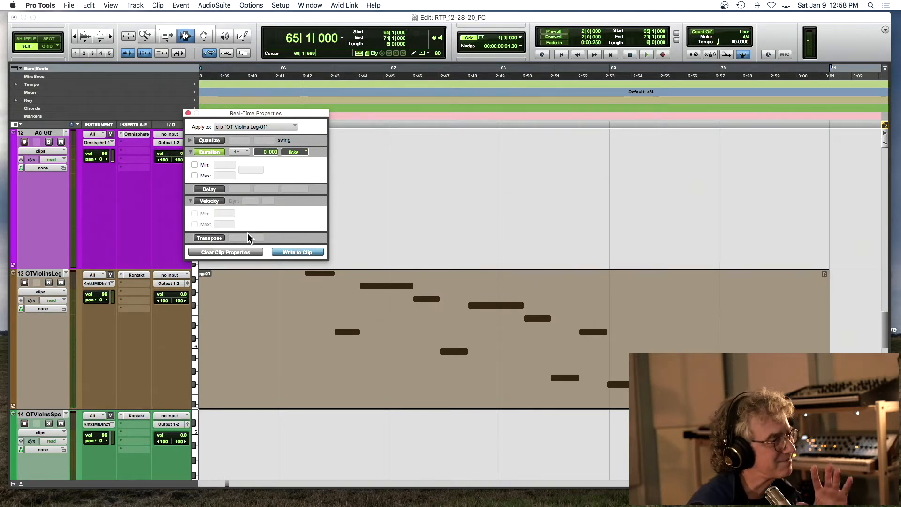
Separate the violin part's first two notes into their own clip, from 66|1|753 to 66|3|781.
click(302, 312)
click(301, 318)
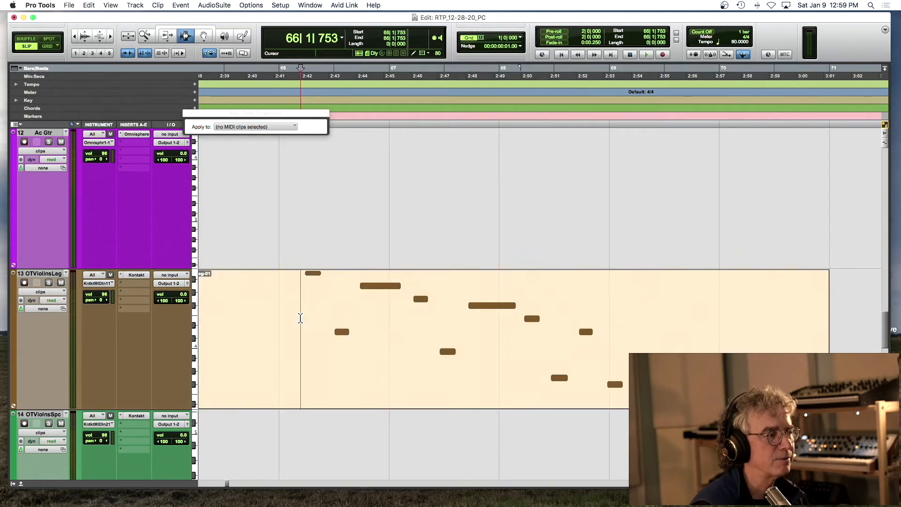
shift+click(354, 296)
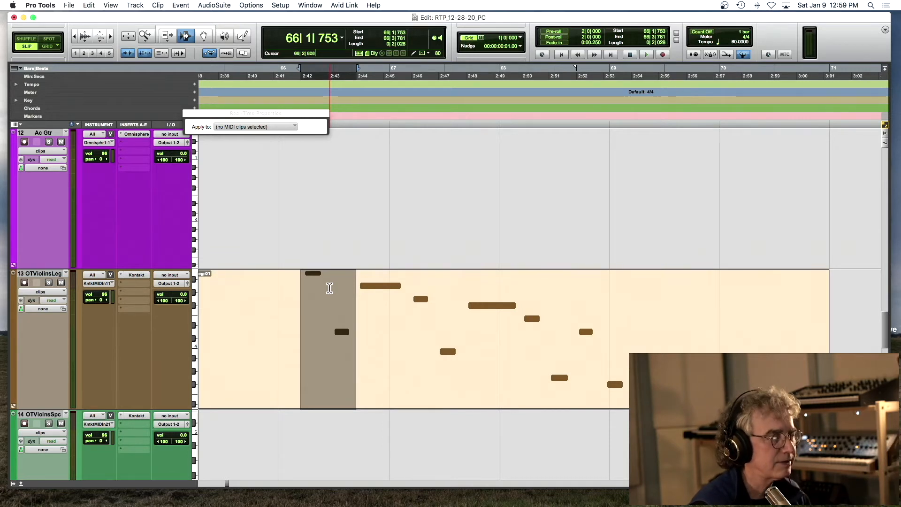
key(super+e)
Enable real-time Duration for the OT Violins Leg-03 clip and set it to legato/overlap with 2 ticks.
click(211, 153)
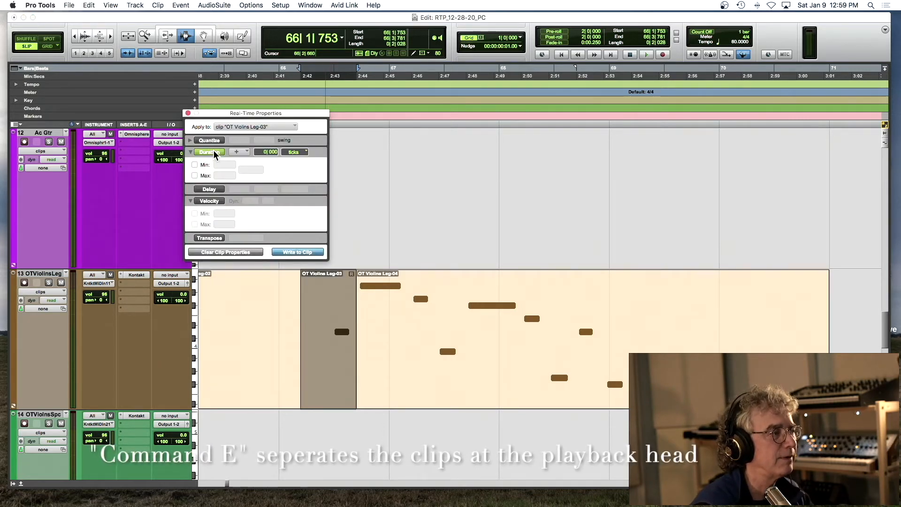
click(241, 152)
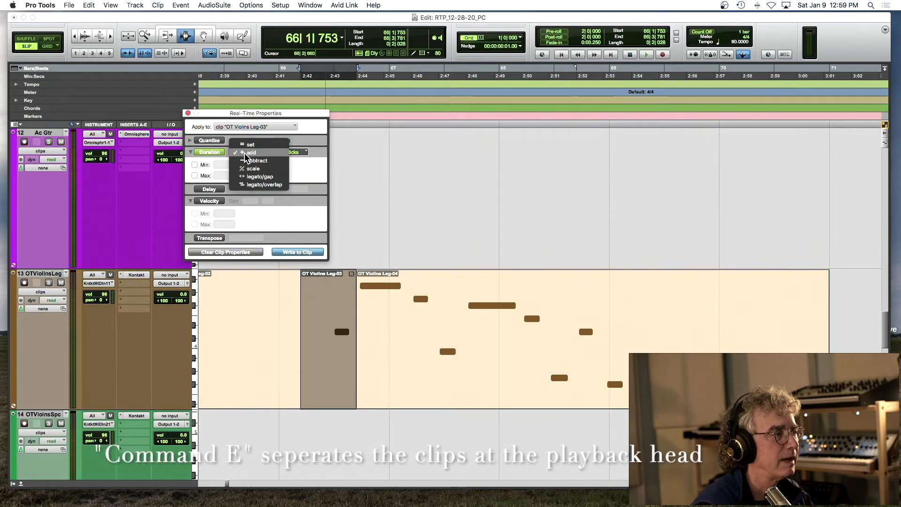
click(246, 153)
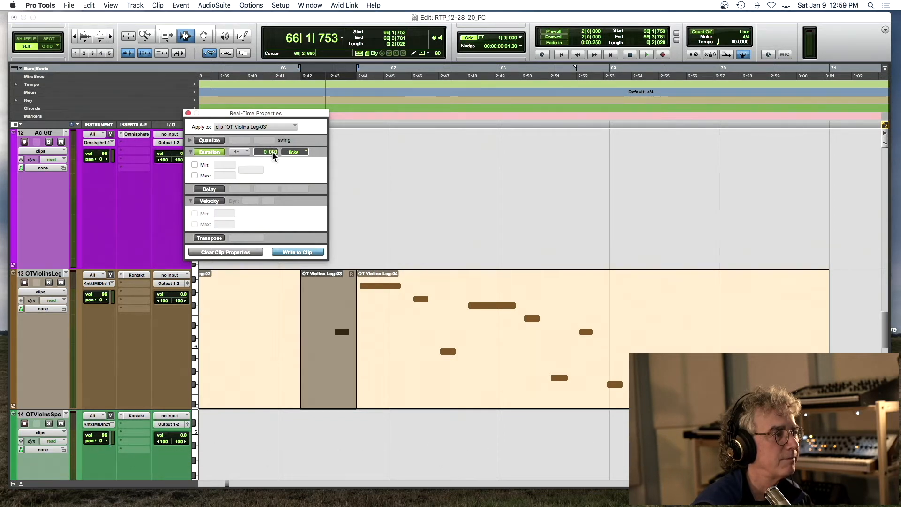
click(246, 152)
click(247, 160)
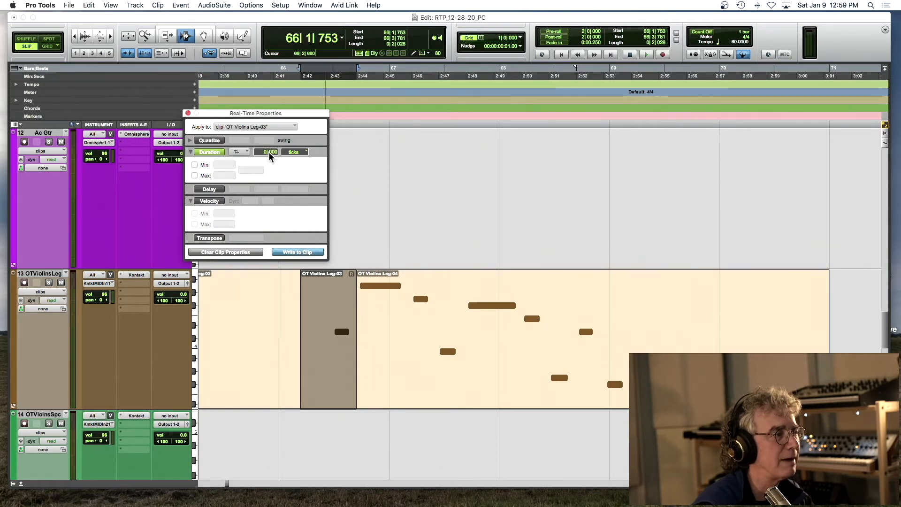
click(274, 151)
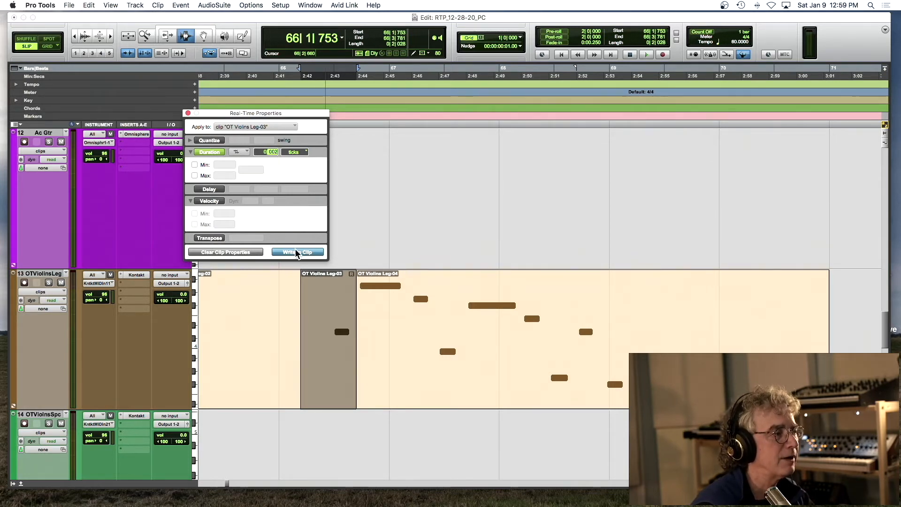
Play the violin part from 66|1|687 to hear the overlapping notes.
click(305, 315)
key(space)
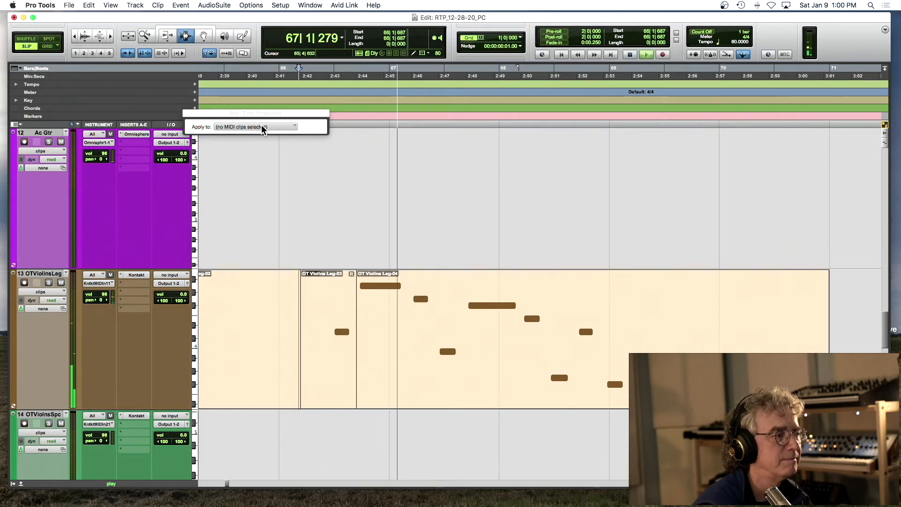
key(space)
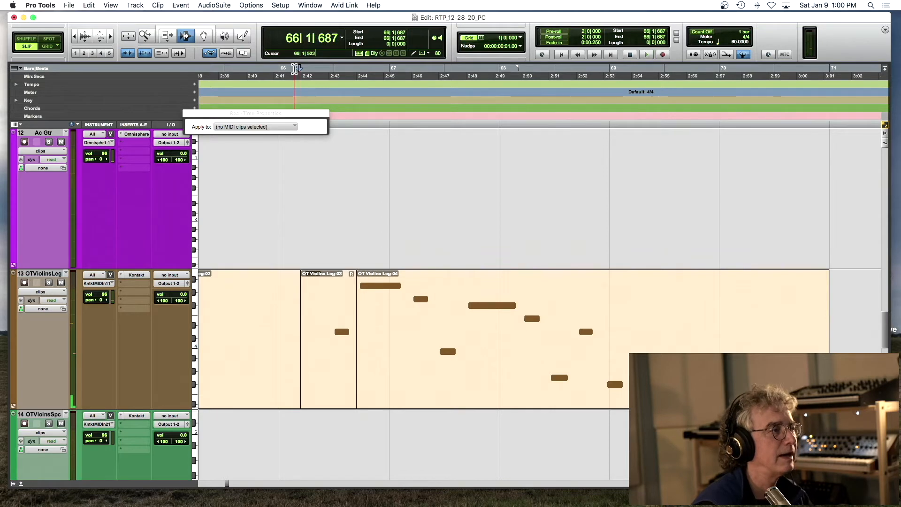
Enable Display Events as Modified by Real-Time Properties in the MIDI preferences.
click(282, 5)
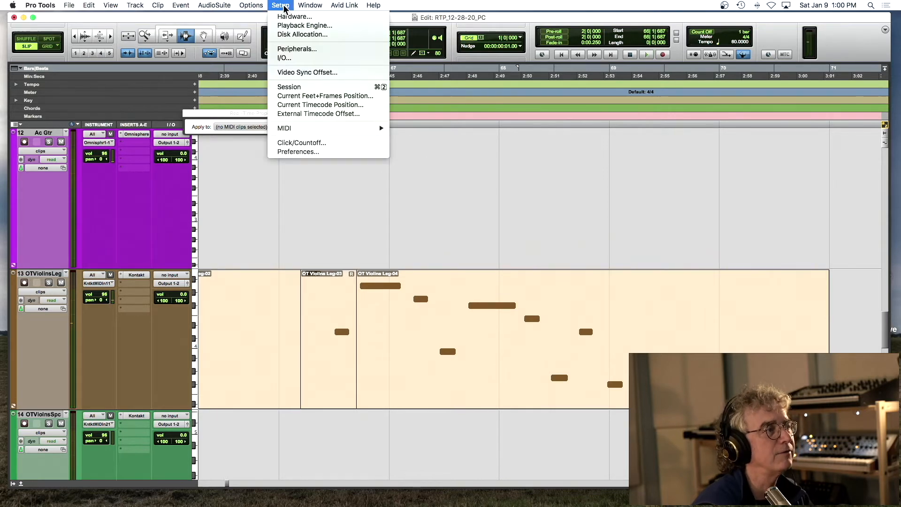
click(298, 152)
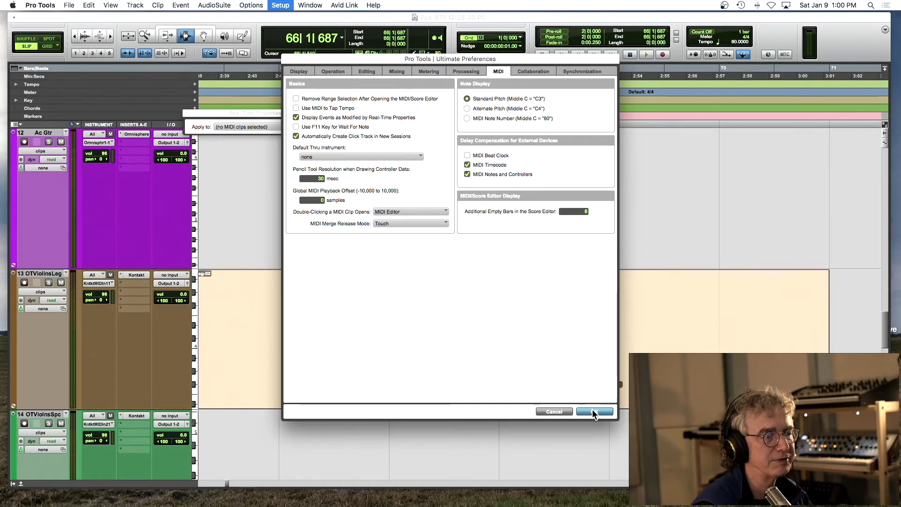
key(Return)
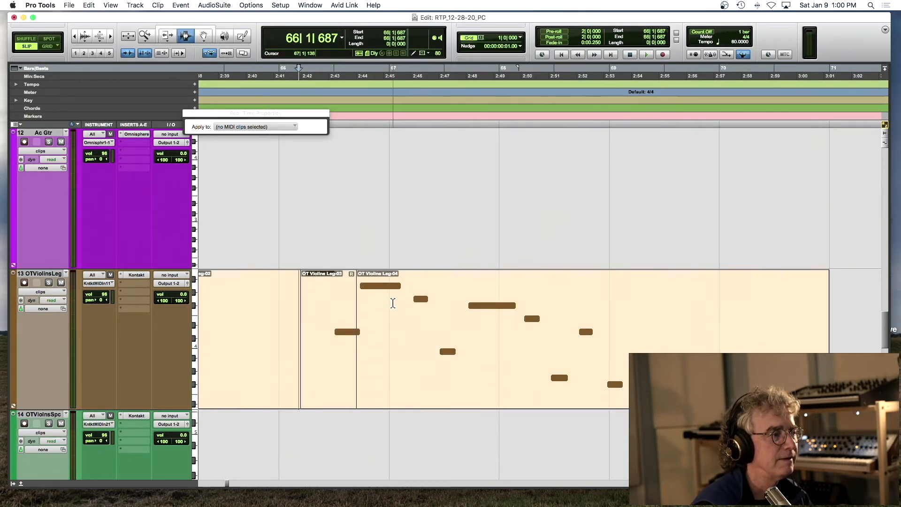
Separate the violin clip at 67|1|728 and 67|3|789, isolating the two short notes in between.
click(398, 302)
click(407, 299)
click(410, 299)
key(super+e)
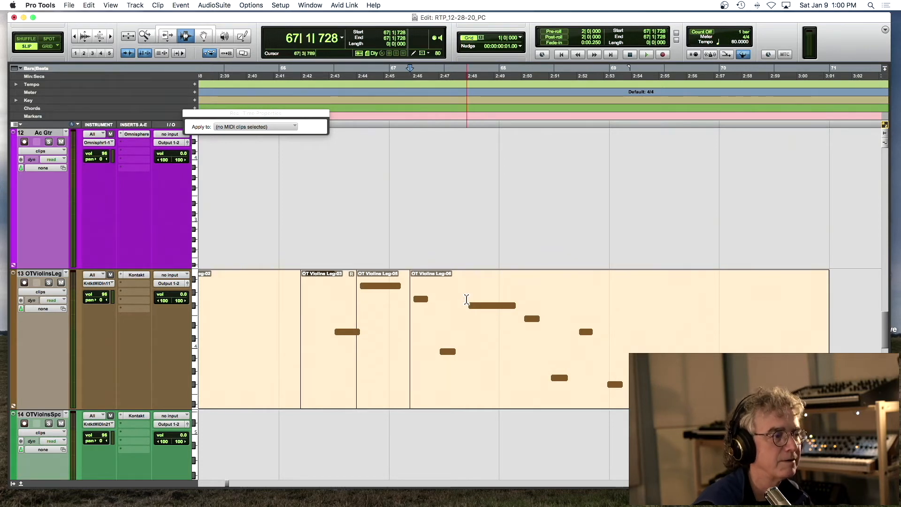
click(466, 299)
key(super+e)
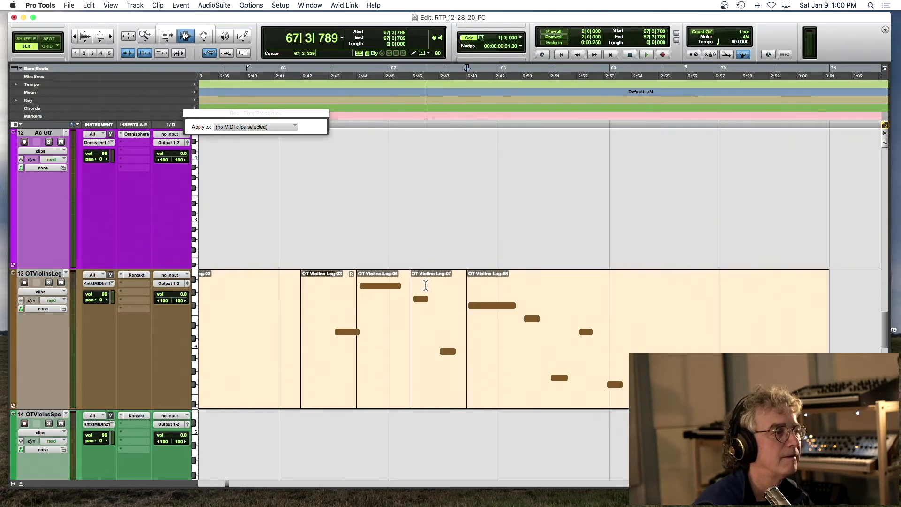
Set the OT Violins Leg-07 clip's real-time Duration to legato/overlap with 2 ticks and play from its start.
double_click(426, 286)
click(209, 152)
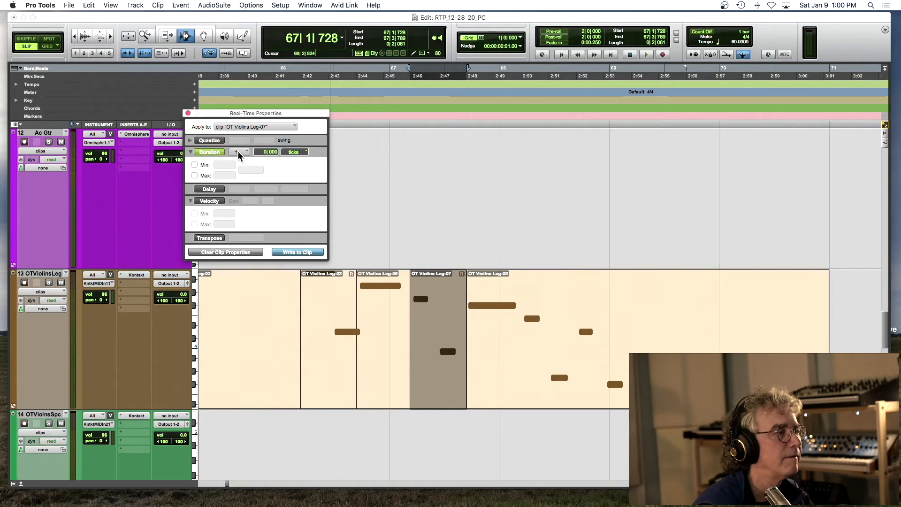
click(238, 155)
click(258, 182)
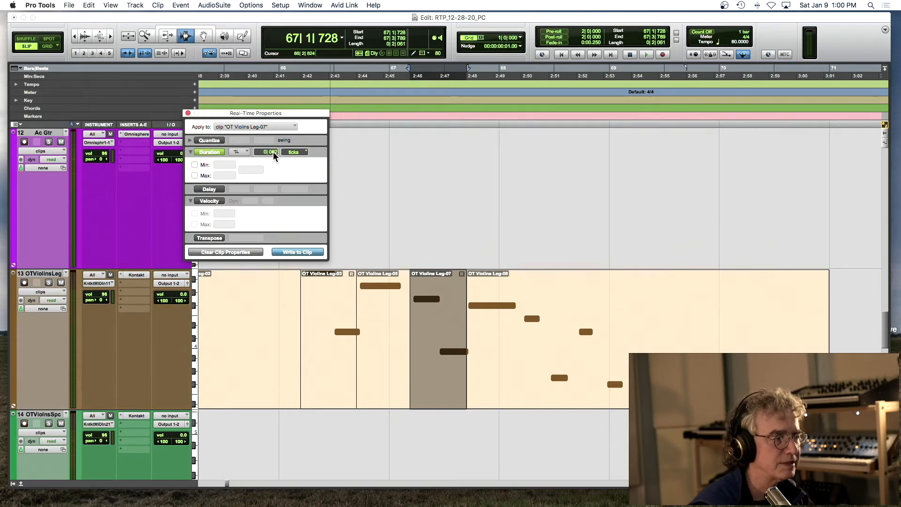
click(410, 289)
key(space)
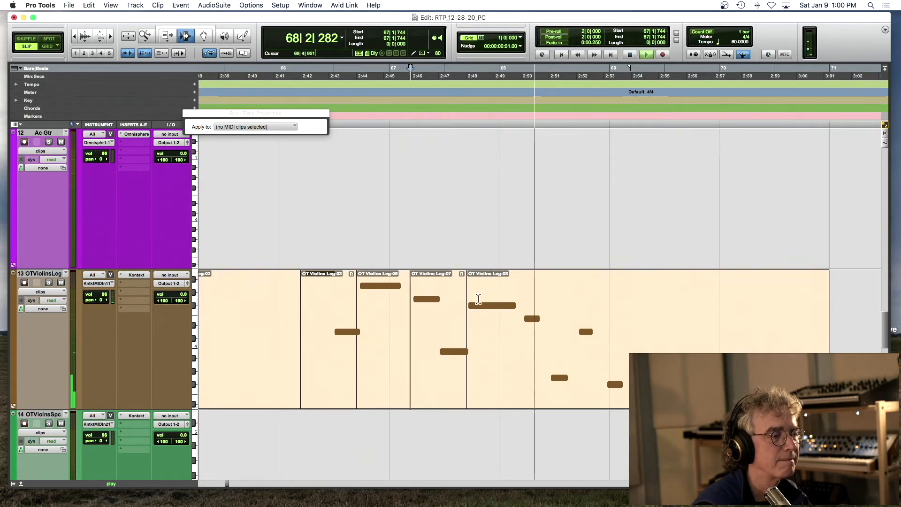
Separate the violin clip at 68|1|802 and 68|2|660, isolating the single note after bar 68.
click(522, 330)
key(super+e)
click(545, 327)
key(super+e)
Set the OT Violins Leg-11 clip's real-time Duration to legato/overlap with 2 ticks.
double_click(541, 327)
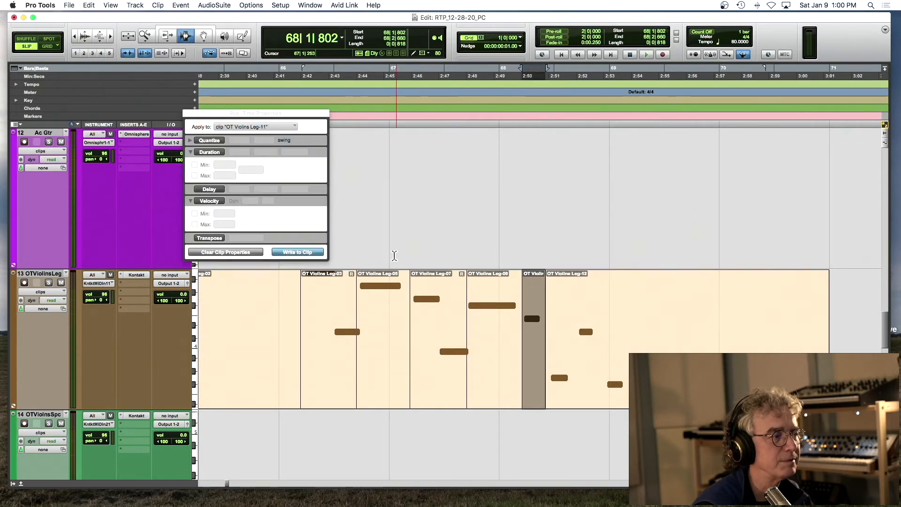
click(211, 153)
click(239, 152)
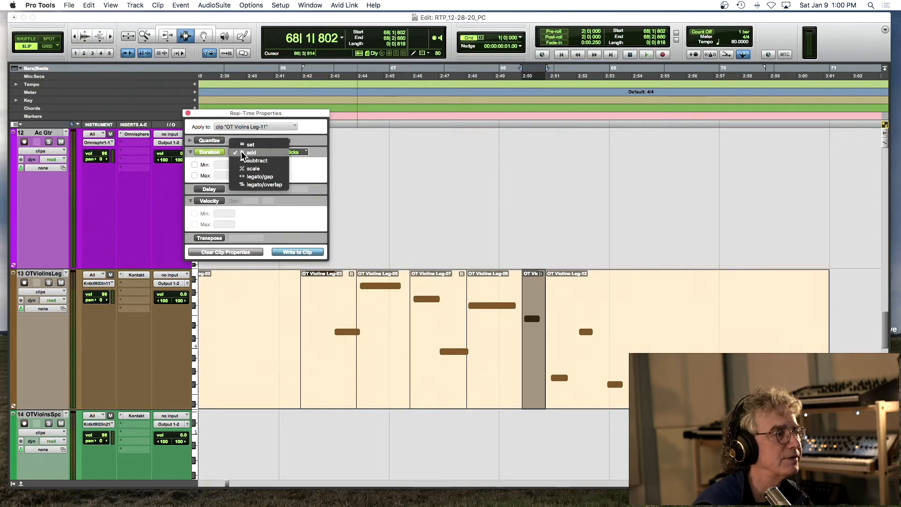
click(253, 178)
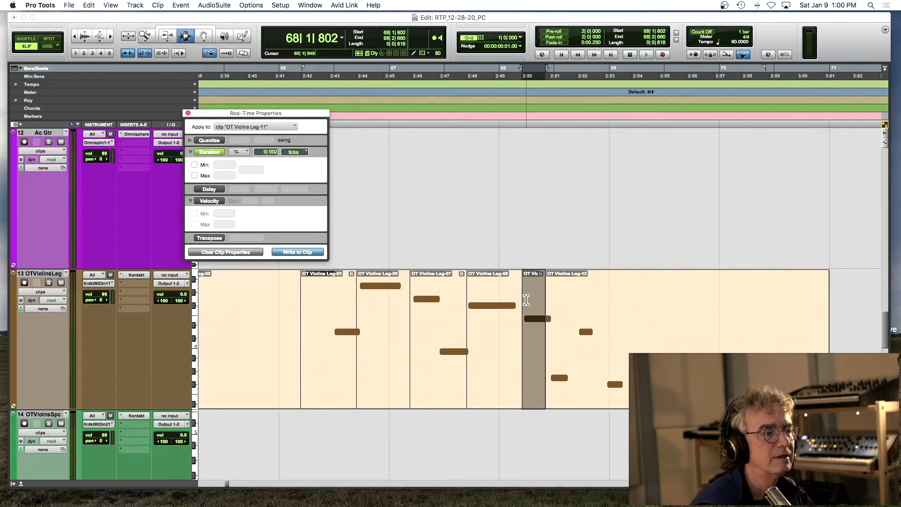
Separate the violin clip just before the next short note and after it at 68|4|771.
click(574, 329)
key(super+e)
click(604, 325)
key(super+e)
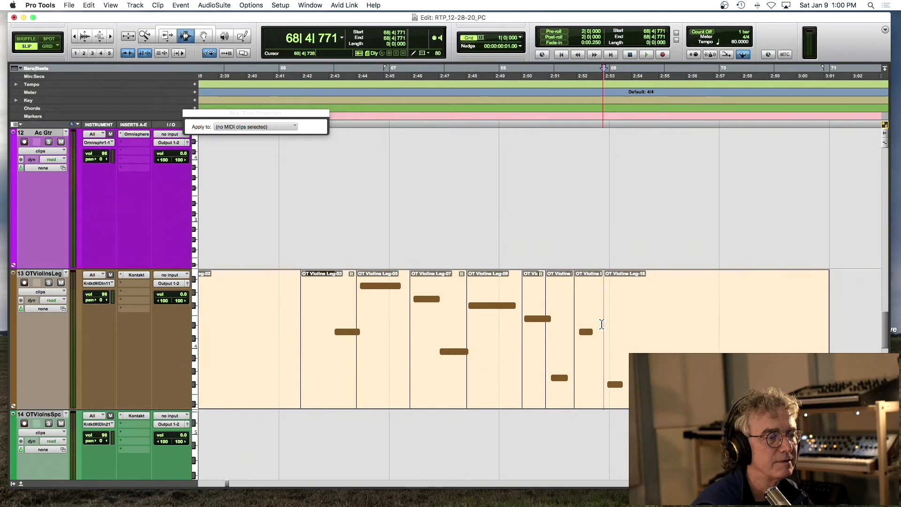
Apply real-time legato/overlap Duration to the one-note clip that ends at 68|4|771.
double_click(594, 324)
click(209, 152)
click(238, 152)
click(272, 153)
Separate the last violin clip at 69|1|875.
drag(635, 324, 719, 324)
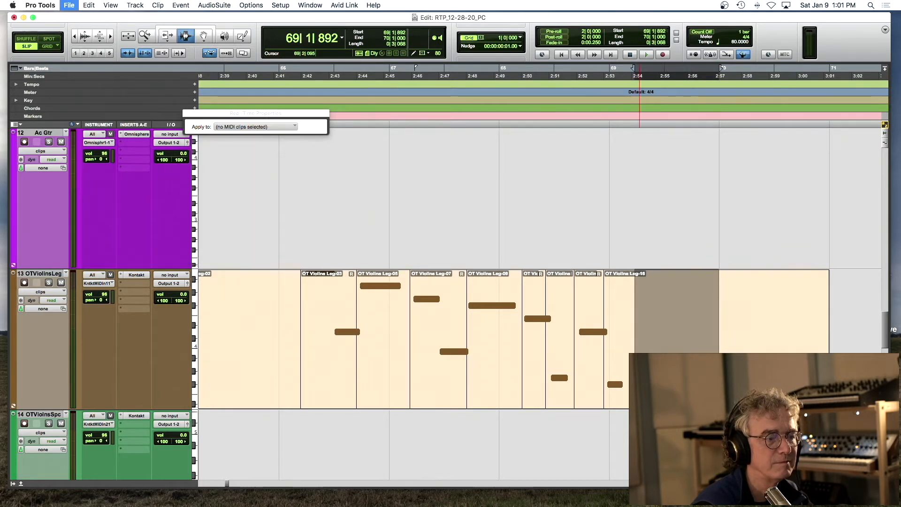
click(634, 372)
key(super+e)
click(631, 373)
Separate the clip again at 69|3|953 and set OT Violins Leg-19's real-time Duration to legato/overlap with 2 ticks.
click(692, 373)
key(super+e)
double_click(672, 372)
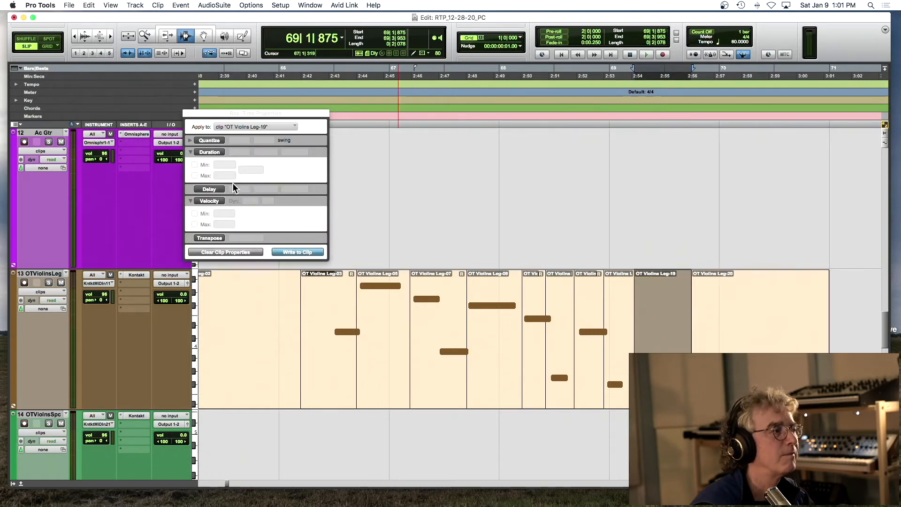
click(214, 152)
click(244, 151)
click(268, 184)
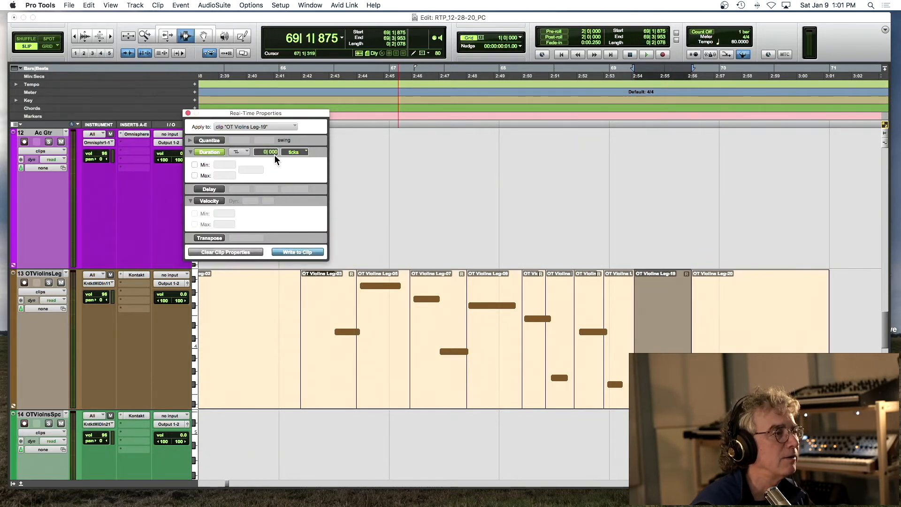
text(2)
key(Return)
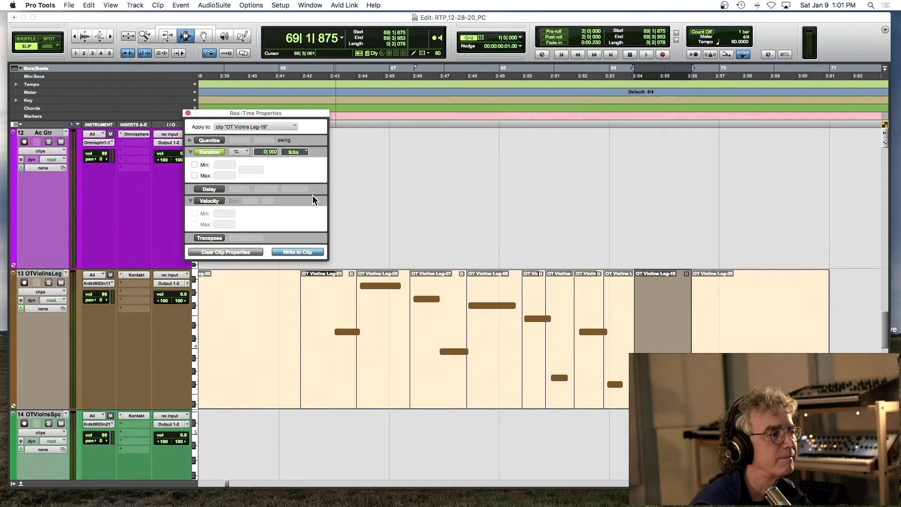
Play the part from 69|1|875, and undo the last Duration setting and the separation at 69|3|953.
key(Left)
key(space)
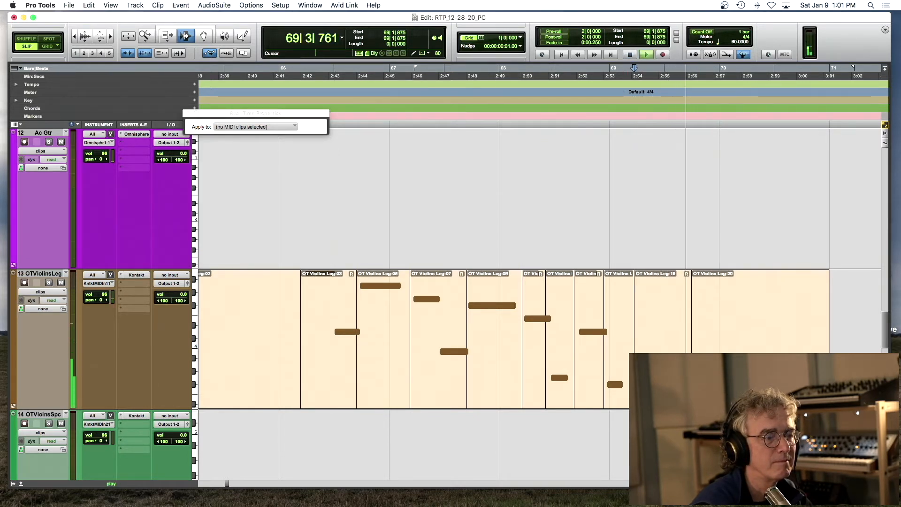
key(space)
key(super+z)
key(super+z)
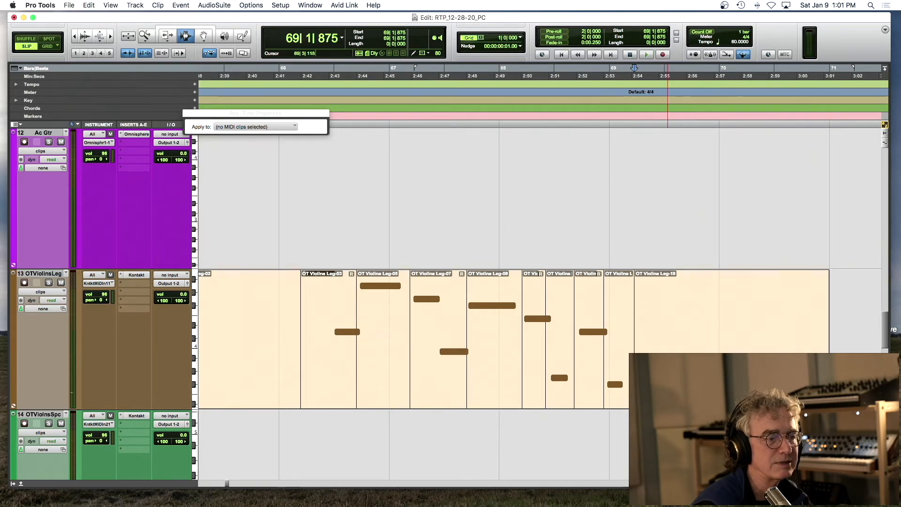
Set the OT Violins Leg-18 clip's real-time Duration to legato/overlap with 2 ticks and play the violin part.
double_click(667, 319)
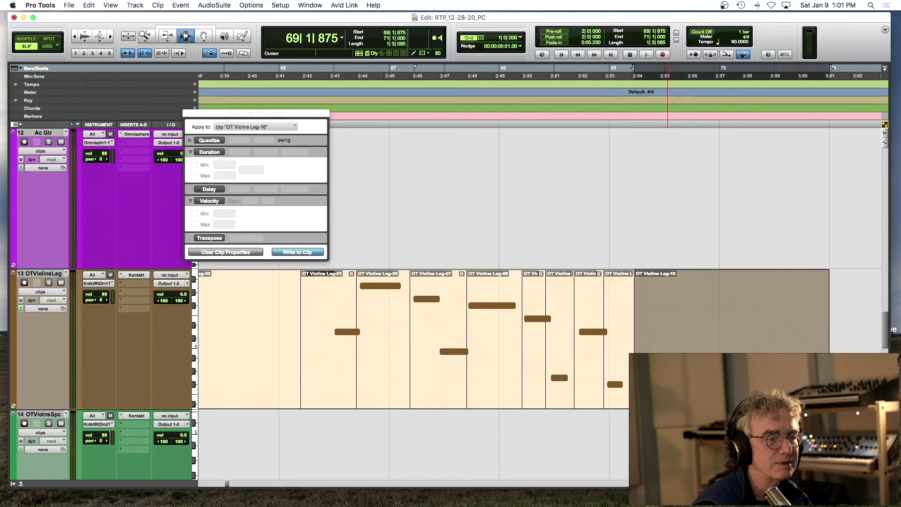
click(209, 153)
click(245, 153)
click(273, 152)
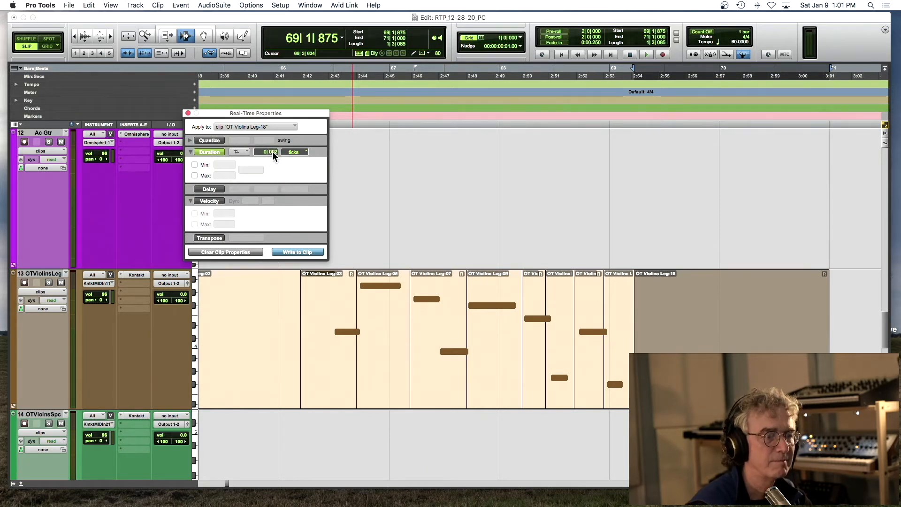
click(314, 318)
key(space)
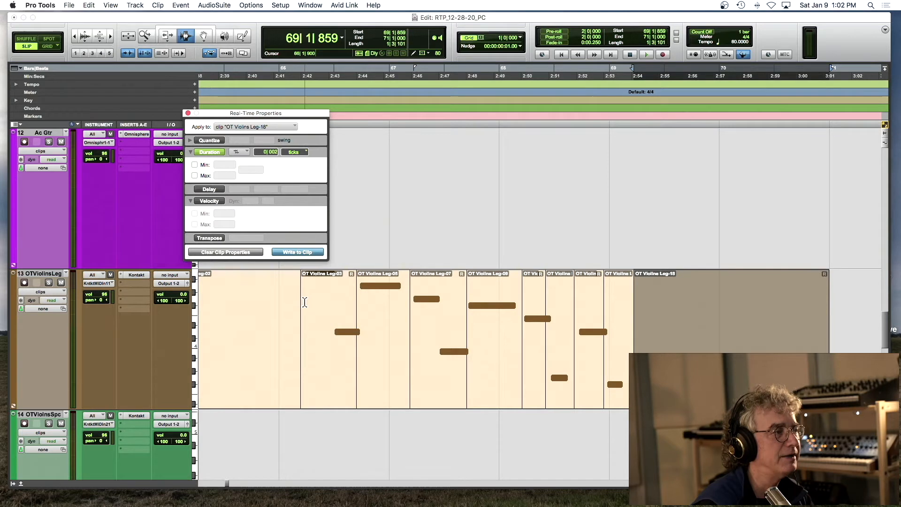
Select all ten OT Violins Leg clips from 65|1|000 to 71|1|000 and write their real-time Duration settings to the clips.
double_click(279, 303)
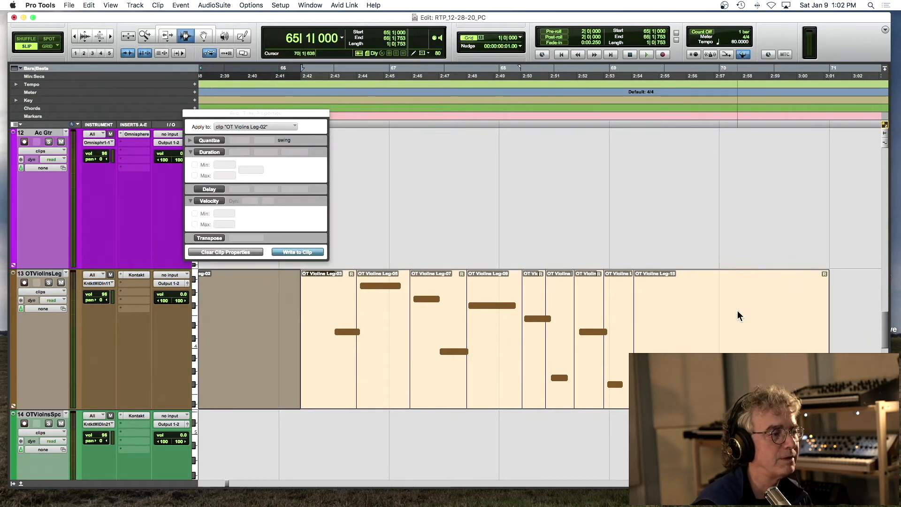
shift+click(740, 313)
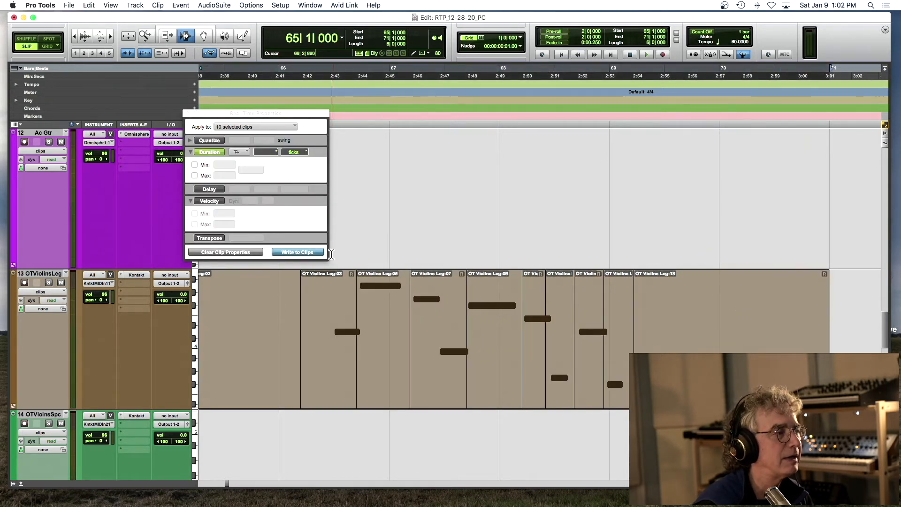
click(311, 252)
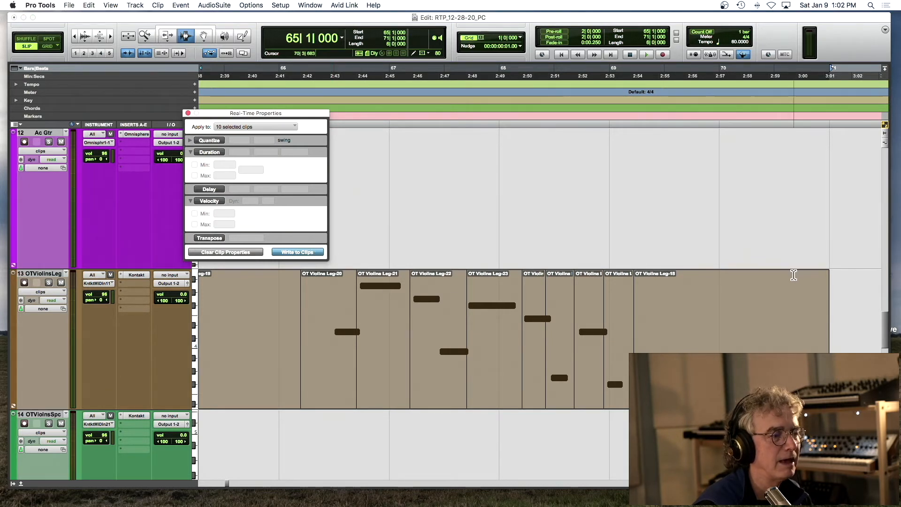
key(super+z)
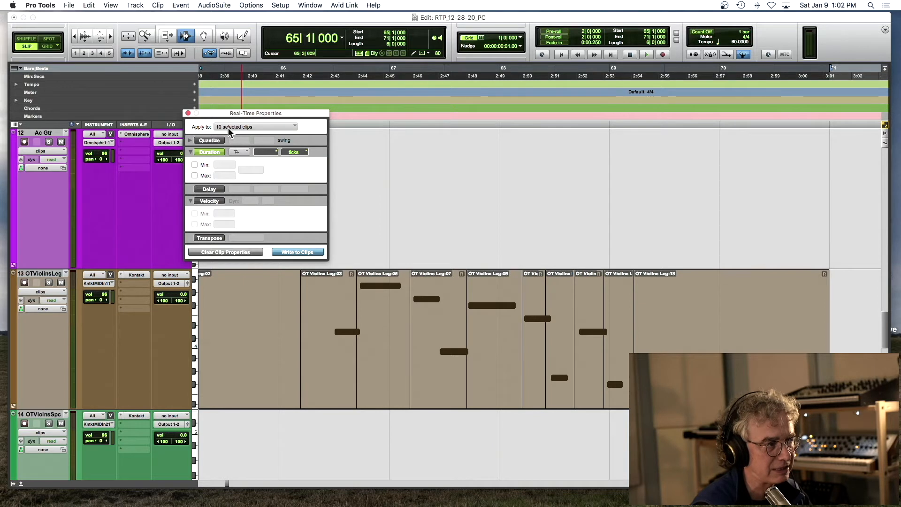
click(303, 254)
click(441, 290)
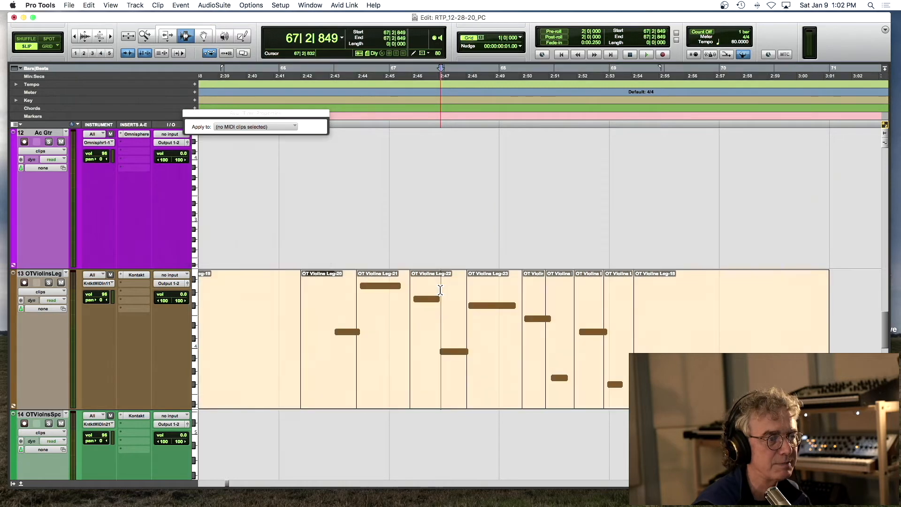
Play the violin part from 66|2|284 and change the OTViolinsLeg track view to velocity.
click(279, 311)
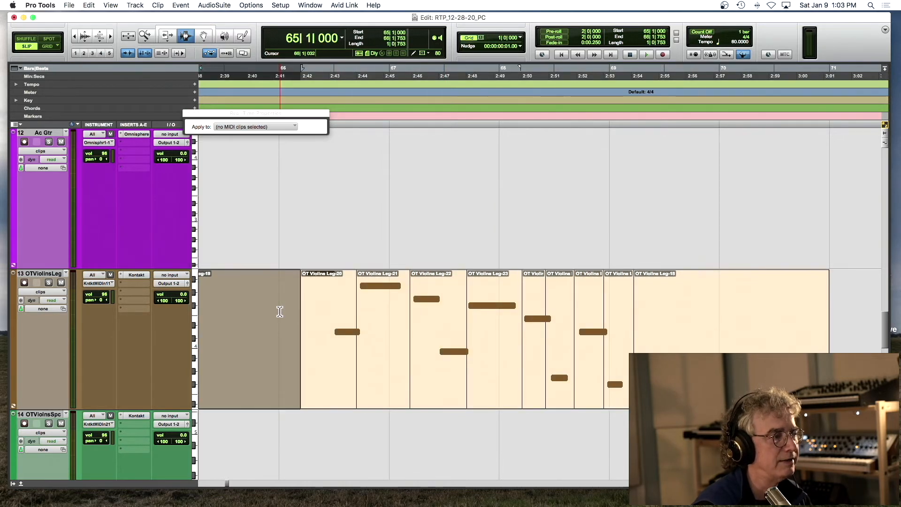
click(314, 308)
key(space)
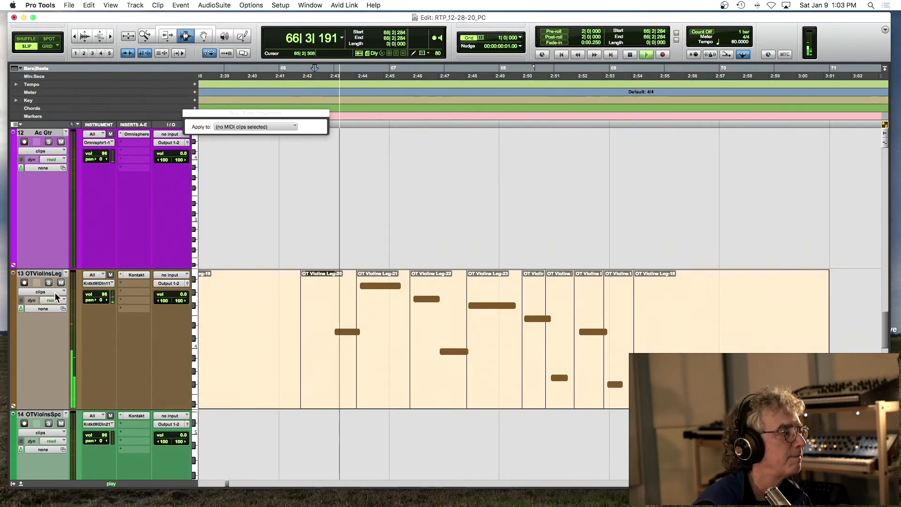
click(40, 292)
click(38, 308)
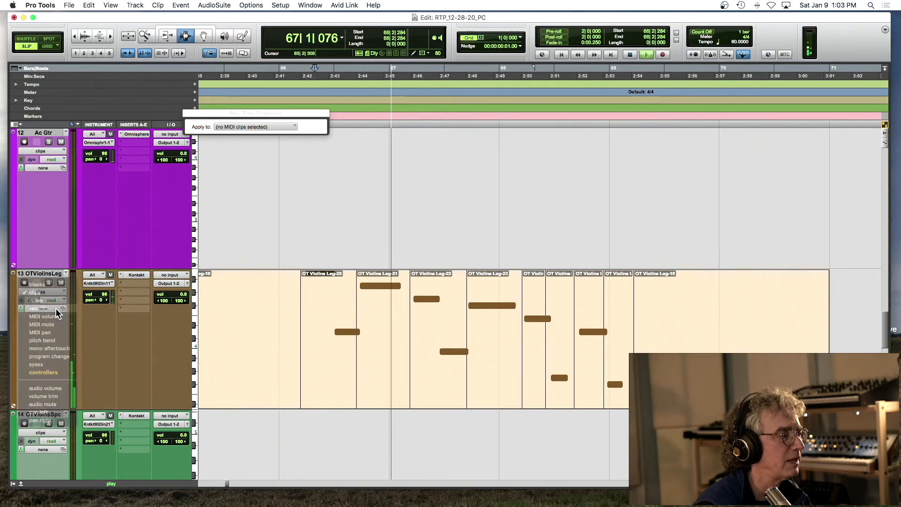
key(space)
Limit the real-time Velocity of the violin clips within 66|1|212 to 70|3|503 to a maximum of 10, and play them.
drag(284, 342, 790, 341)
click(59, 293)
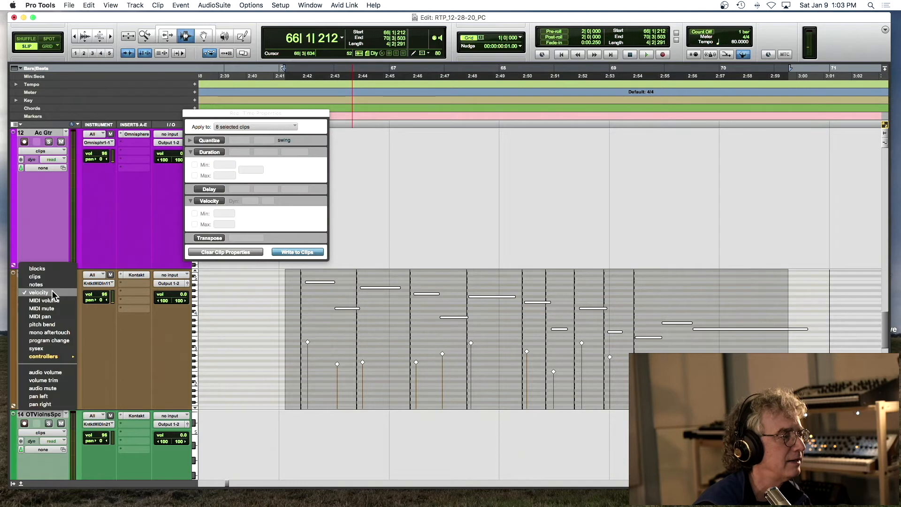
click(257, 288)
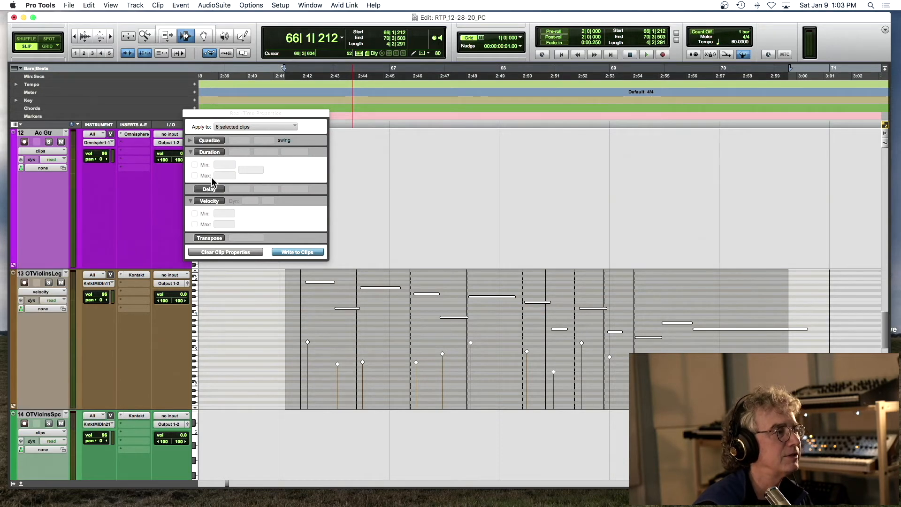
click(210, 202)
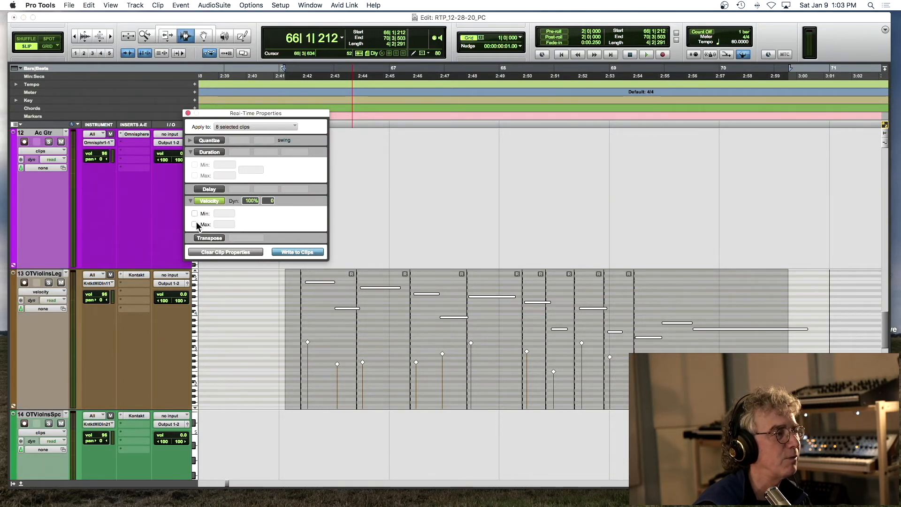
text(10)
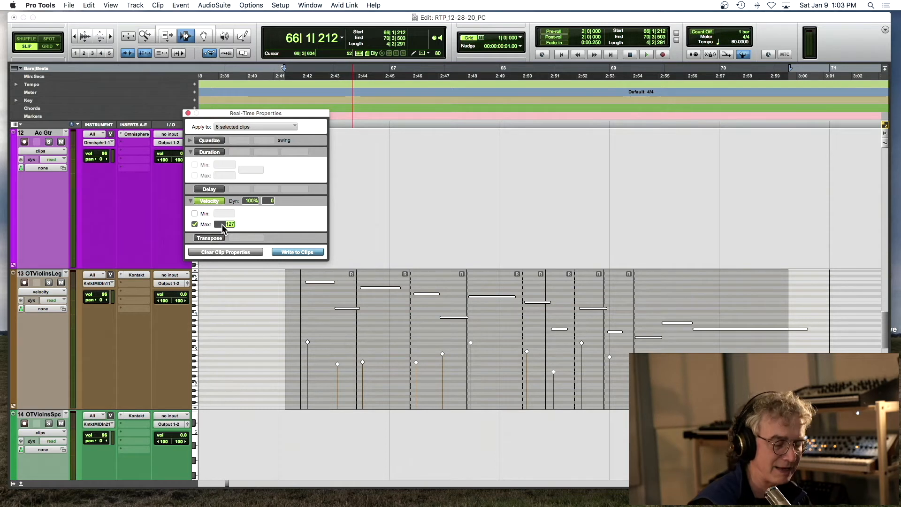
key(Return)
key(space)
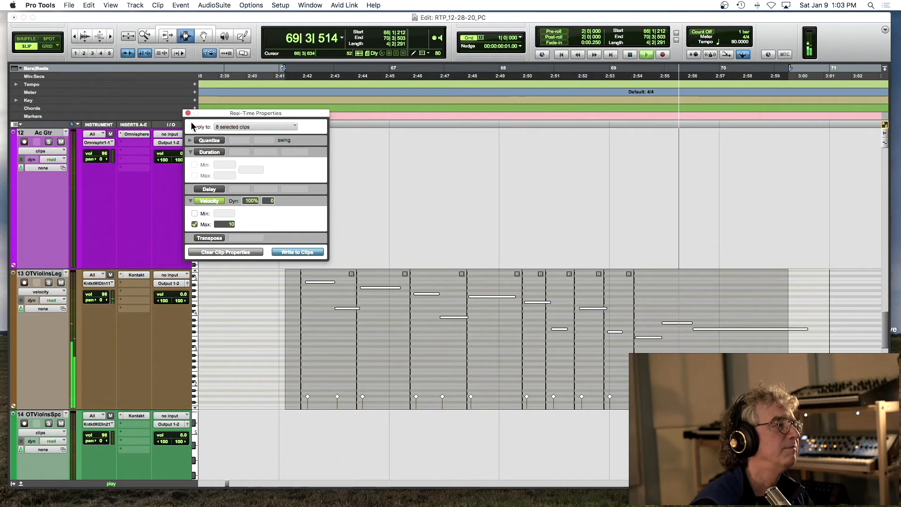
click(187, 113)
key(space)
Return the OTViolinsLeg track to clips view and write the real-time Velocity limit to the clips from 66|1|753 to 71|1|000.
drag(582, 323, 596, 323)
click(62, 291)
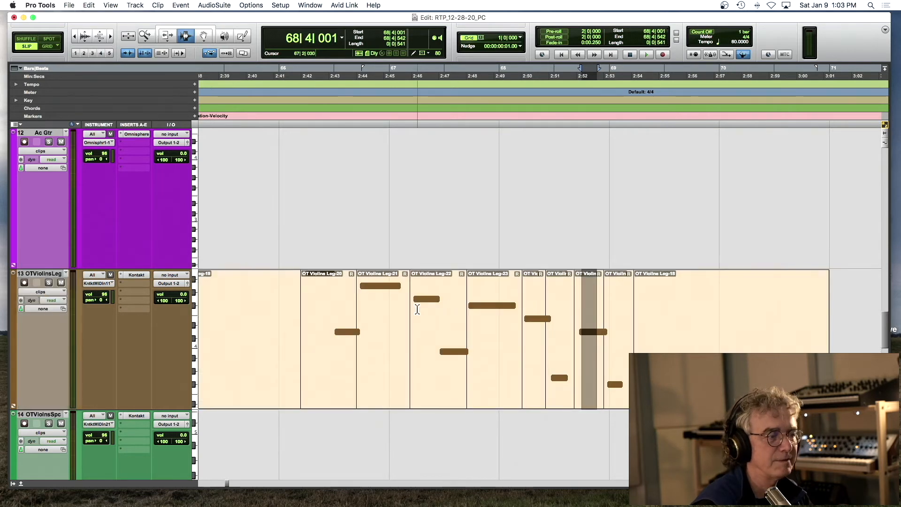
double_click(323, 312)
shift+click(671, 317)
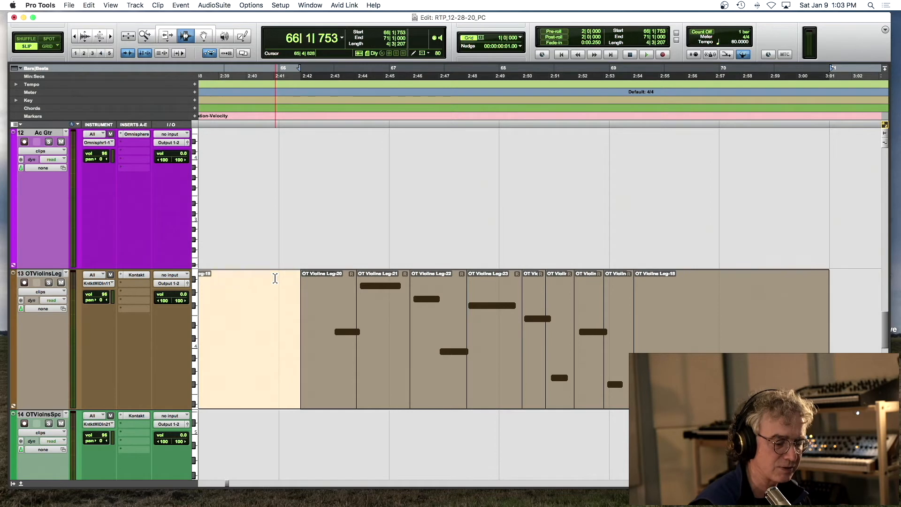
key(alt+KP_4)
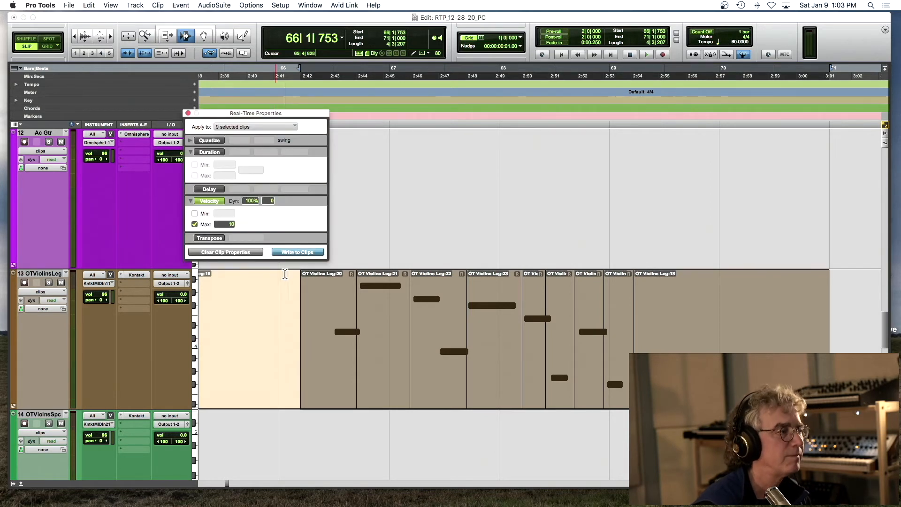
click(301, 253)
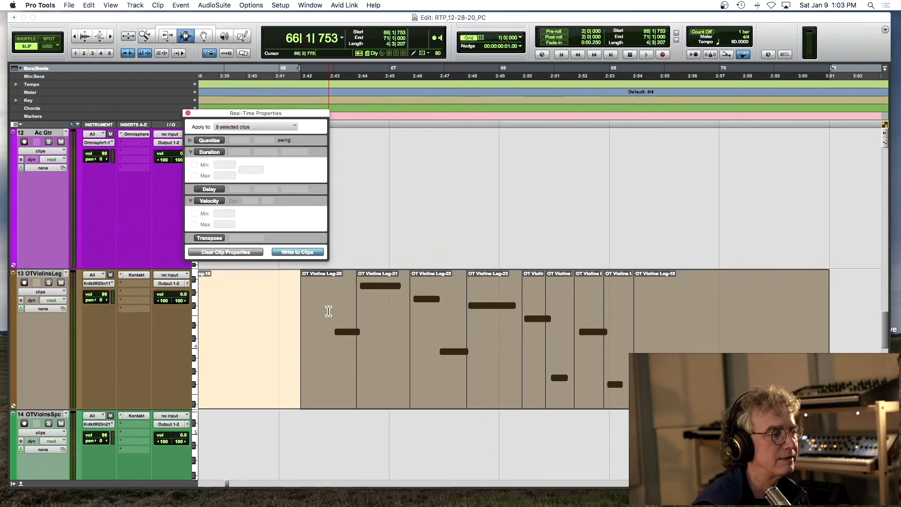
Consolidate all the OT Violins Leg clips from 65|1|000 to 71|1|000 into one clip.
double_click(282, 317)
shift+double_click(678, 314)
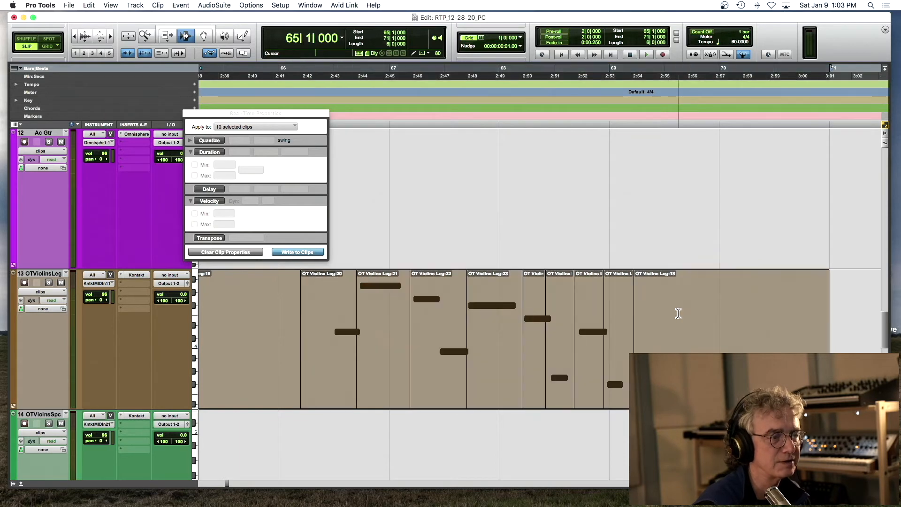
key(alt+shift+3)
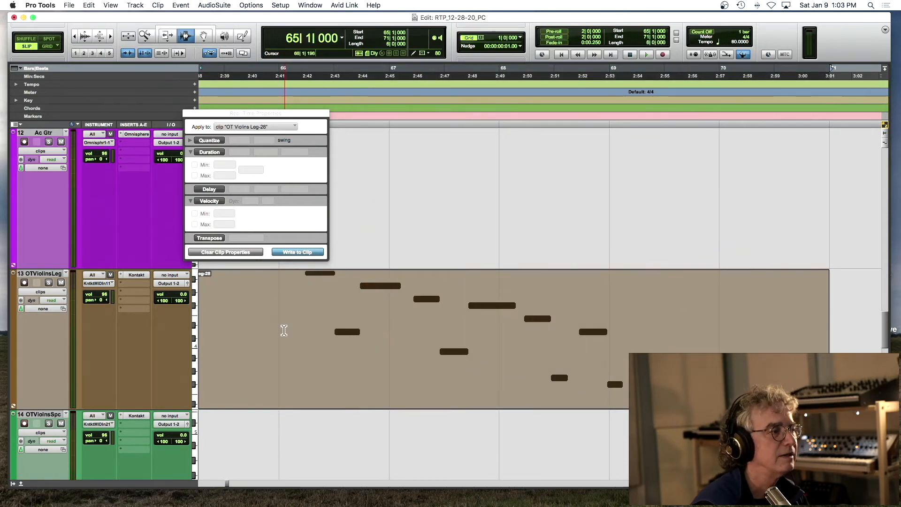
Play the spiccato violins and celli in the Strings_Delay section from 72|4|458.
click(291, 323)
key(r)
key(r)
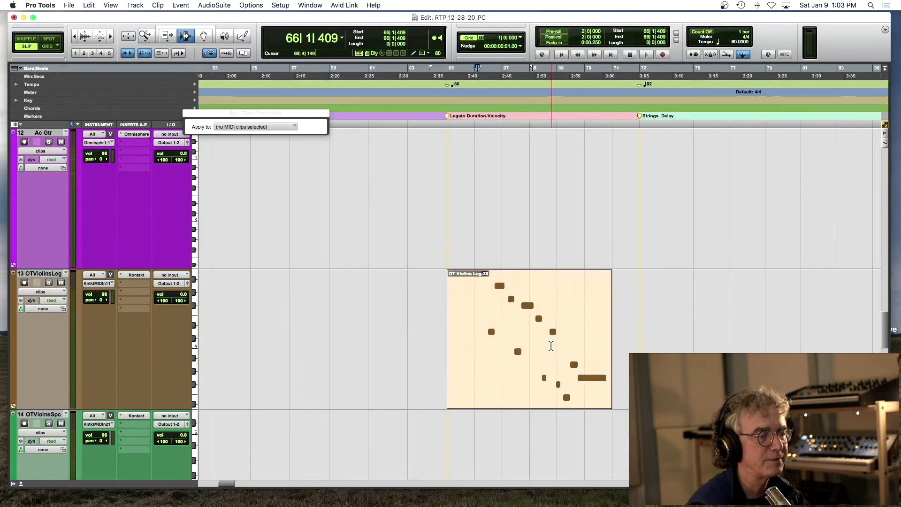
scroll(547, 346, down, 6)
scroll(547, 346, right, 5)
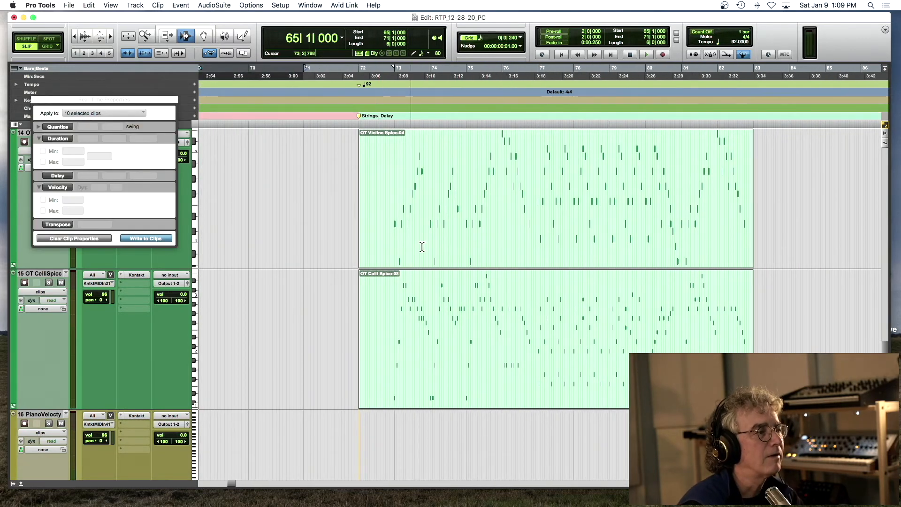
click(389, 184)
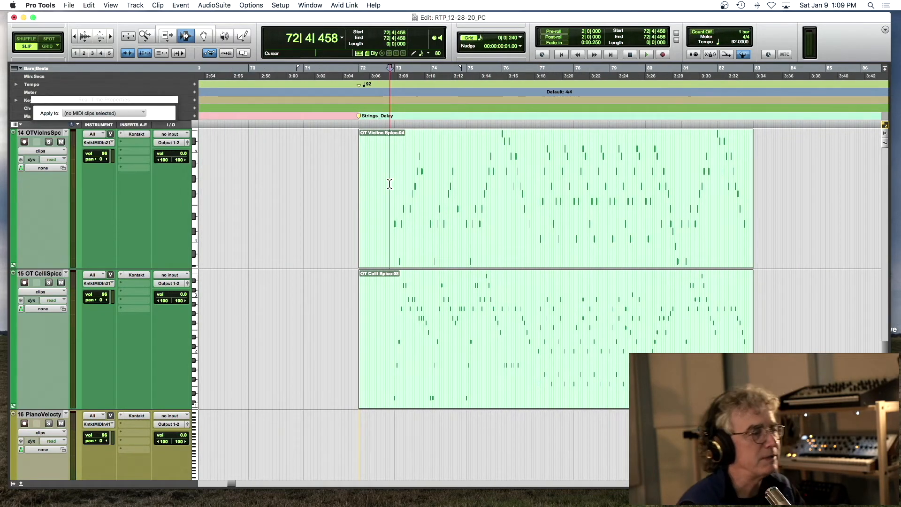
key(space)
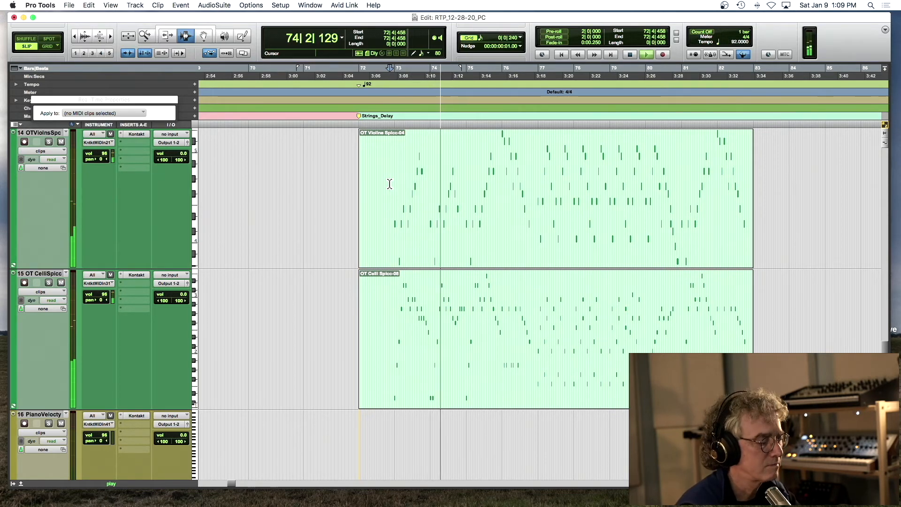
key(super+bracketright)
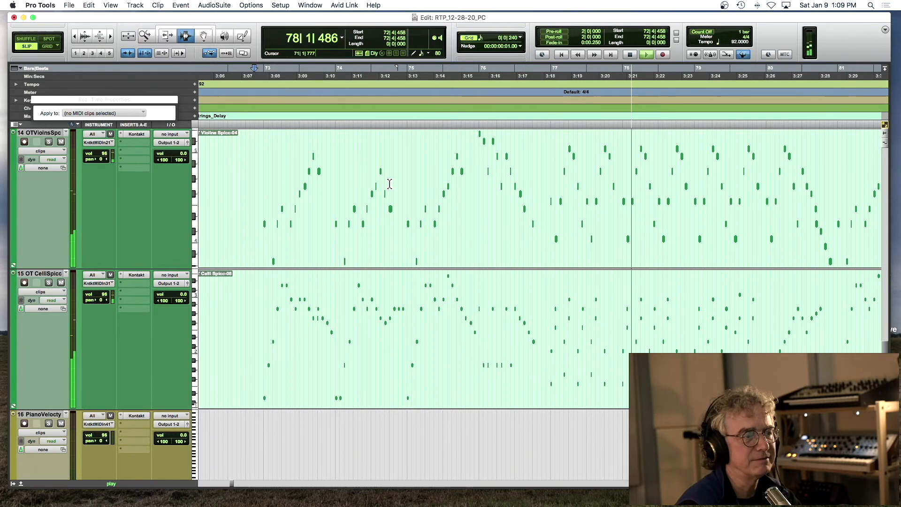
key(space)
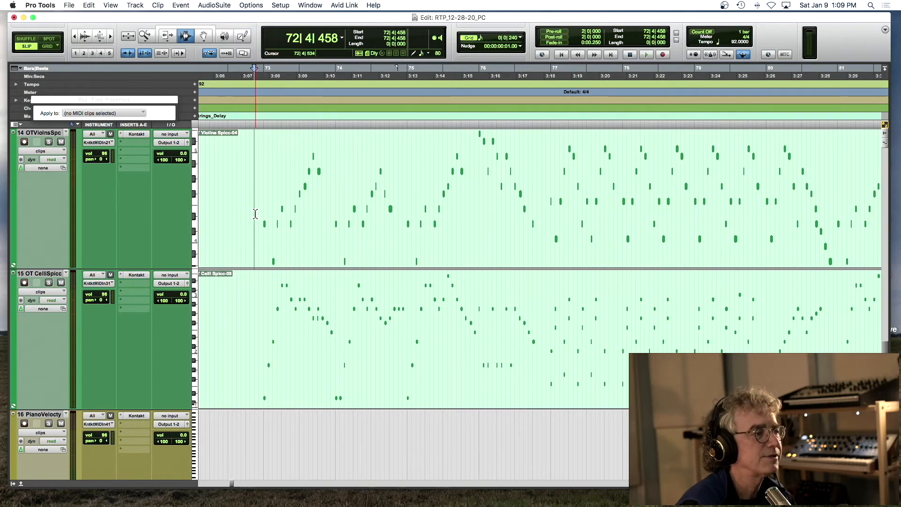
Separate the spiccato violin clip at 72|4|458 and 73|4|811, and the celli clip at 72|4|584 and 73|4|912.
key(super+e)
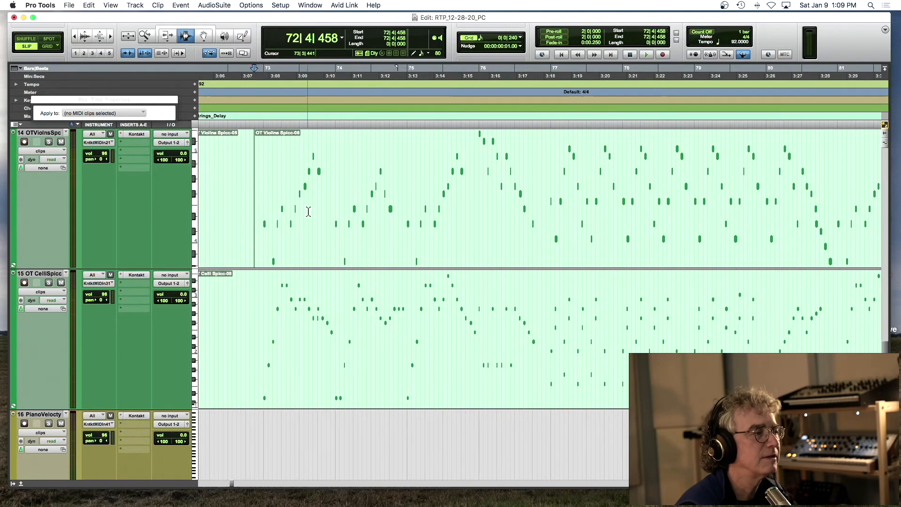
click(333, 200)
key(super+e)
click(256, 324)
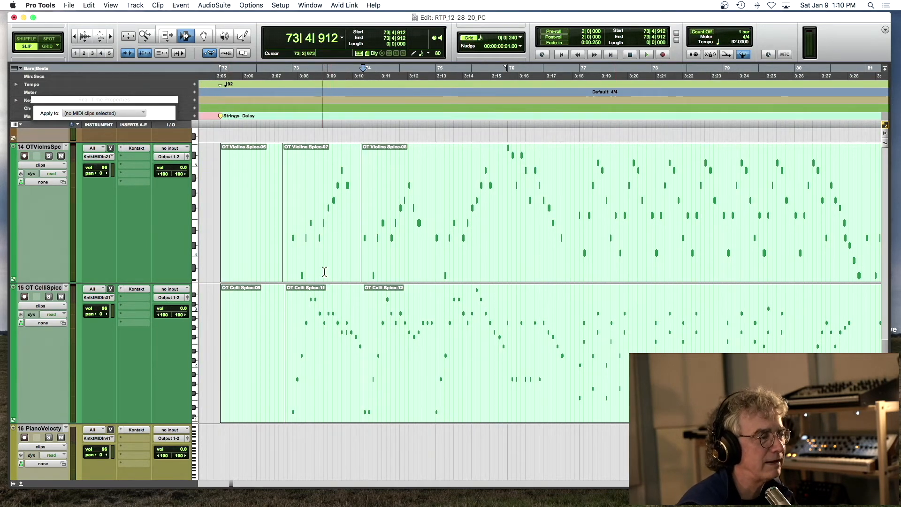
Turn on real-time Velocity for the OT Violins Spicc-07 clip, adjust its dynamics percentage, and play from 72|3|464.
double_click(327, 233)
shift+click(327, 309)
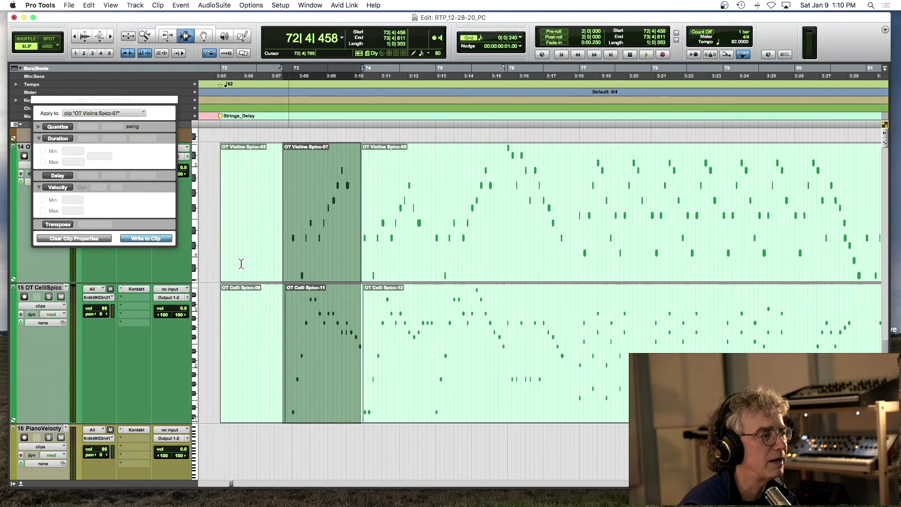
double_click(324, 232)
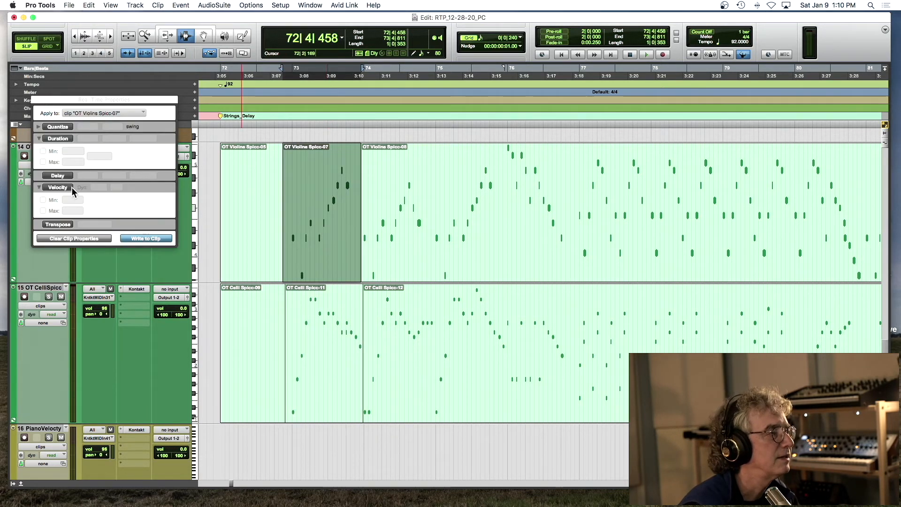
click(58, 187)
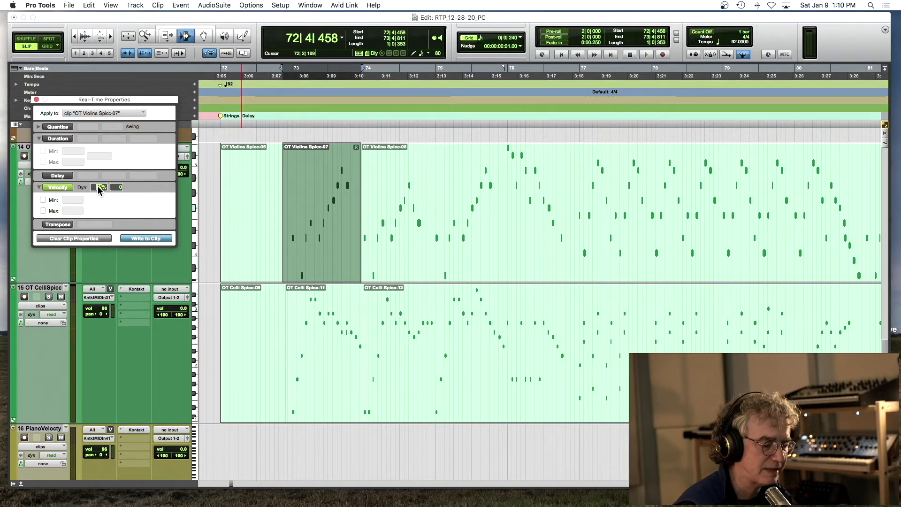
click(265, 174)
key(space)
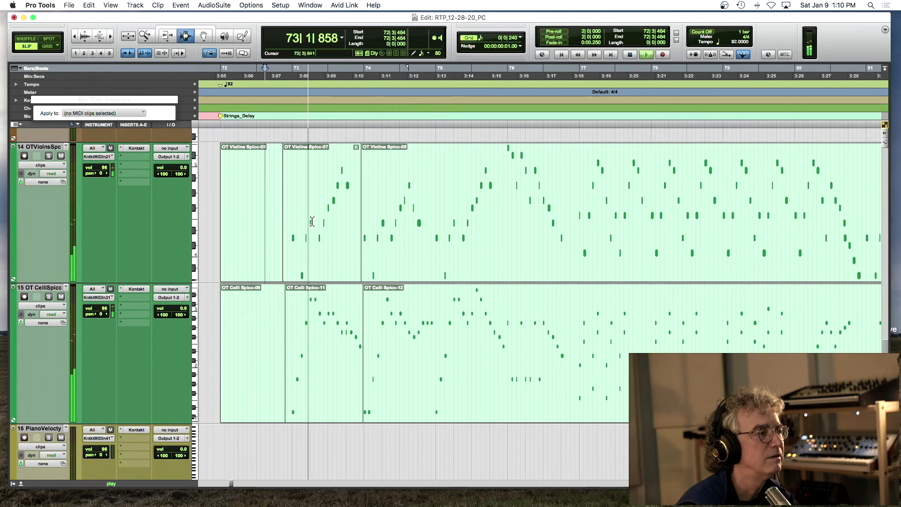
key(space)
Turn on real-time Velocity for the OT Celli Spicc-11 clip, adjust its dynamics percentage, and play from 72|3|288.
double_click(330, 300)
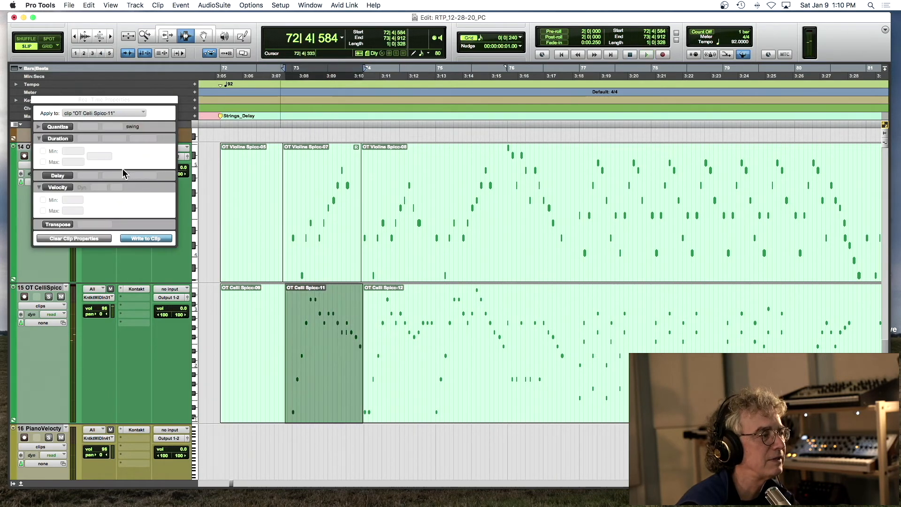
click(62, 187)
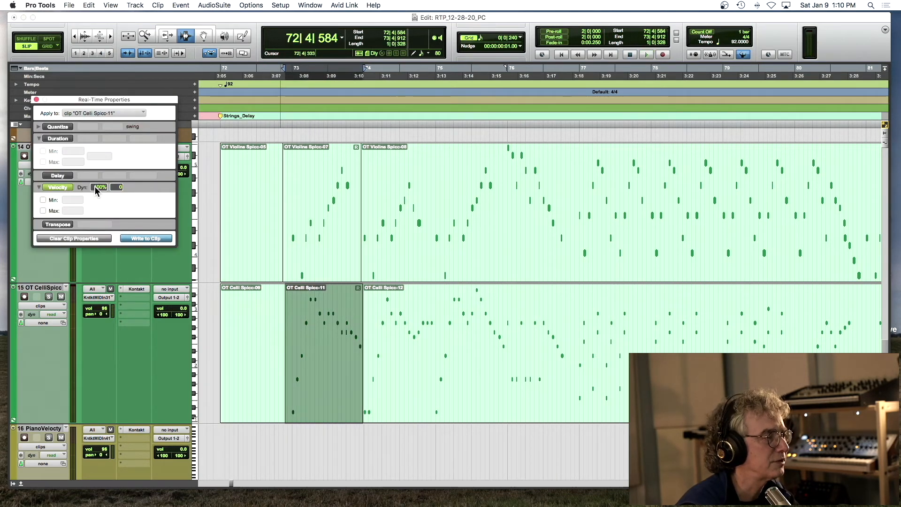
text(6)
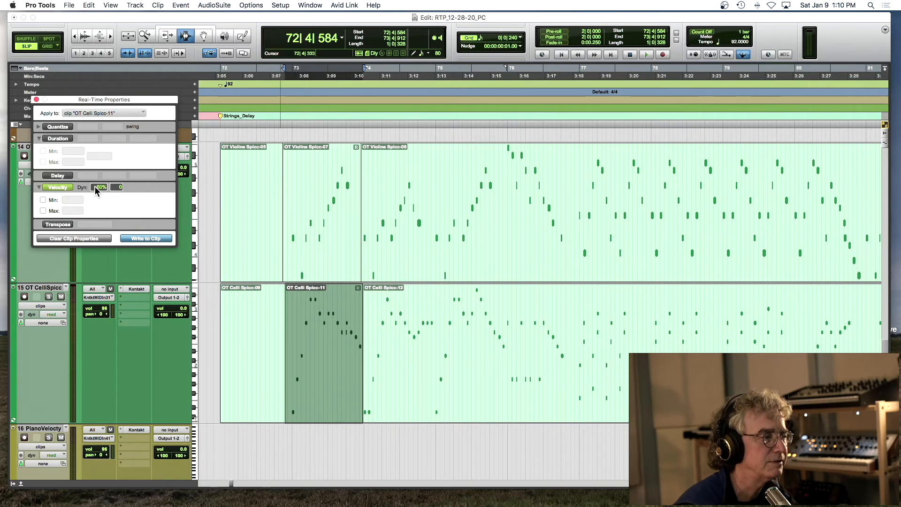
click(261, 182)
key(space)
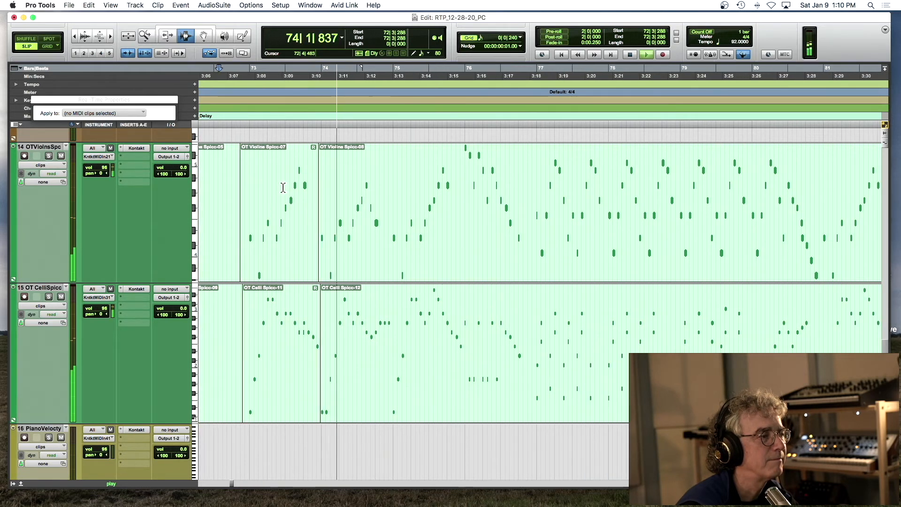
Separate the spiccato violin clip at 74|4|813 and the spiccato celli clip at 74|4|914.
key(space)
click(390, 233)
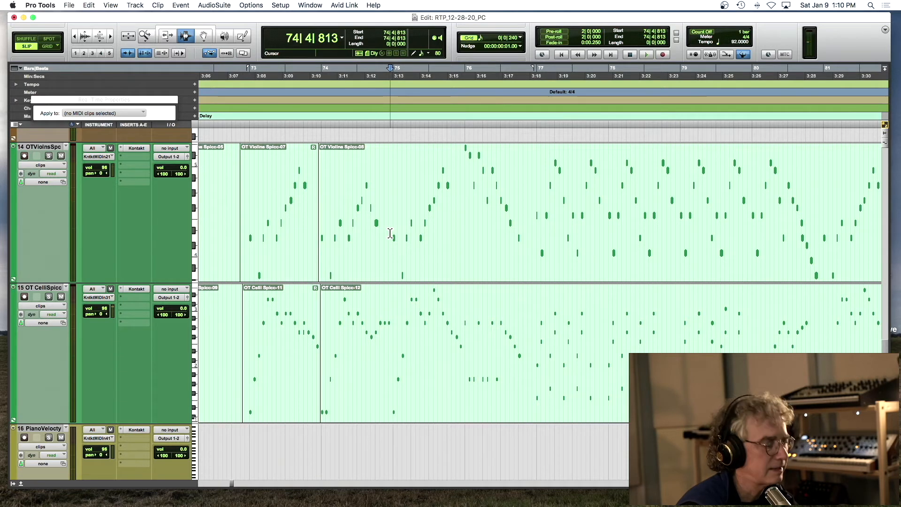
key(super+e)
click(394, 319)
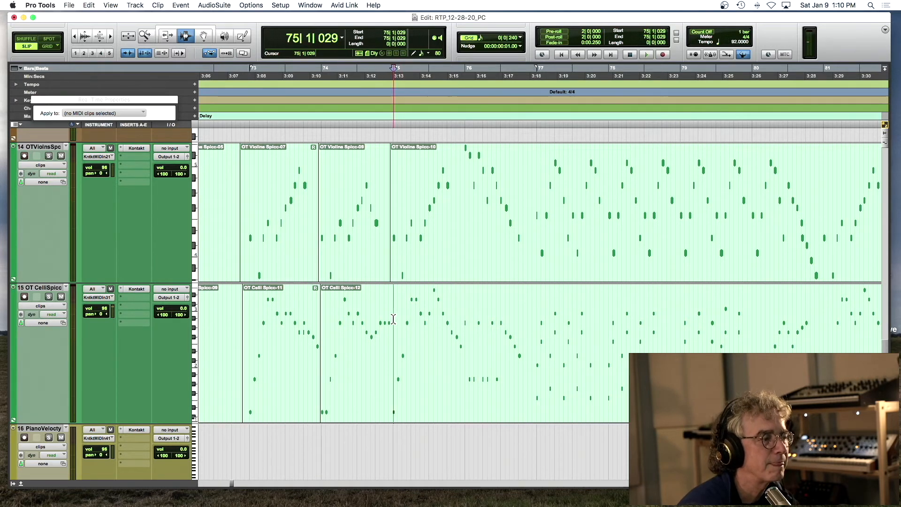
click(393, 320)
click(392, 320)
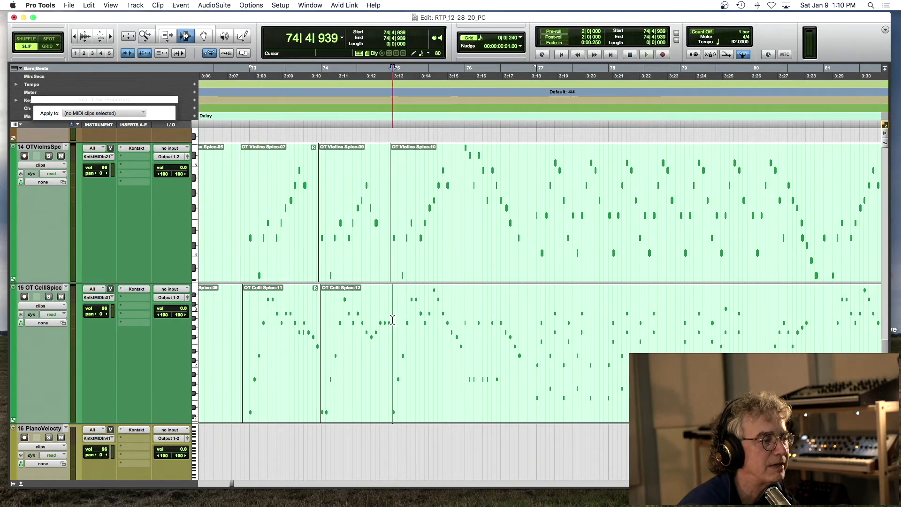
click(392, 320)
key(super+e)
Turn on real-time Velocity for the OT Violins Spicc-09 and OT Celli Spicc-13 clips, setting the celli dynamics to 115%.
double_click(368, 253)
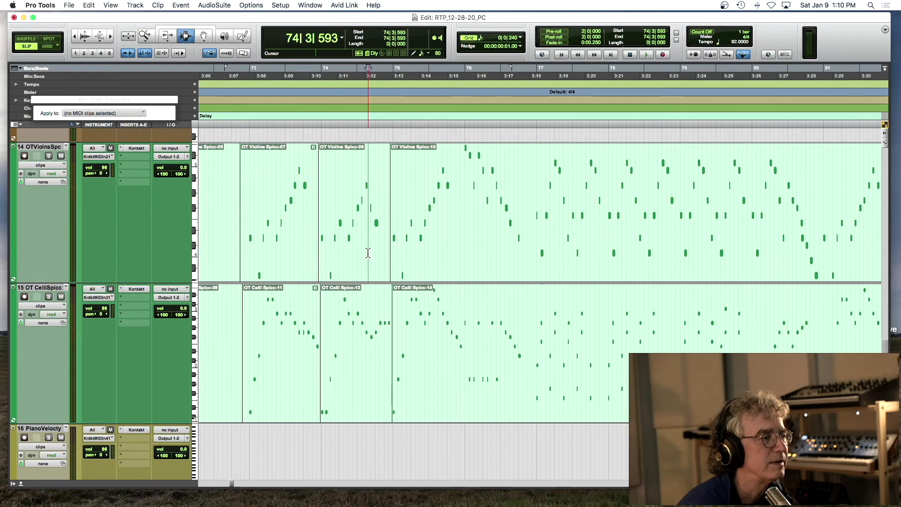
click(57, 187)
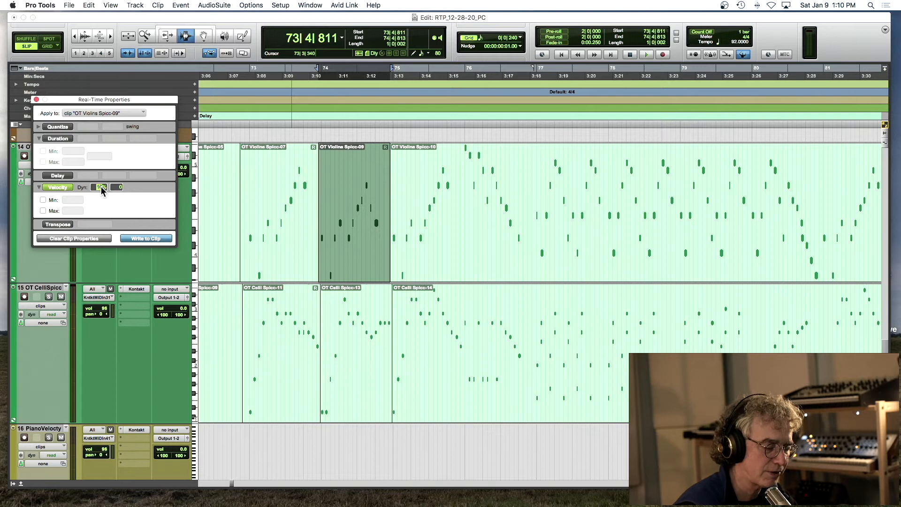
double_click(336, 306)
click(57, 187)
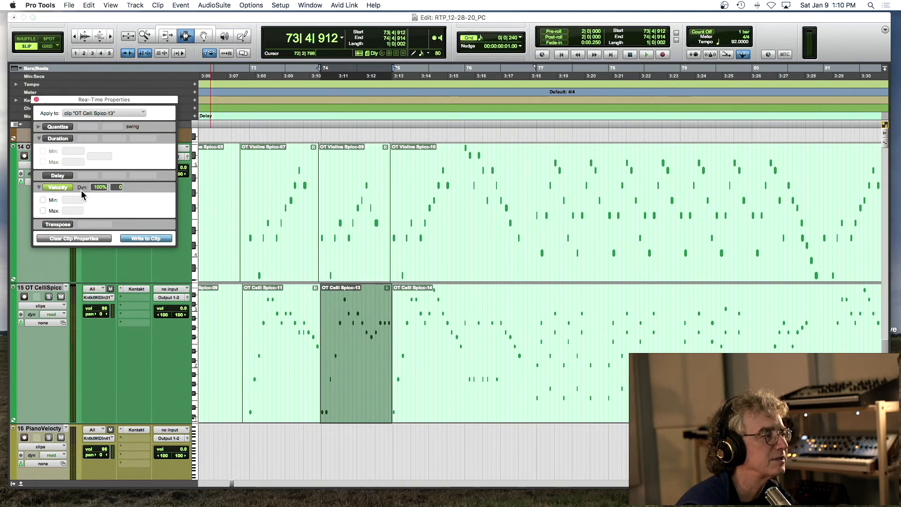
click(99, 187)
text(115)
key(Return)
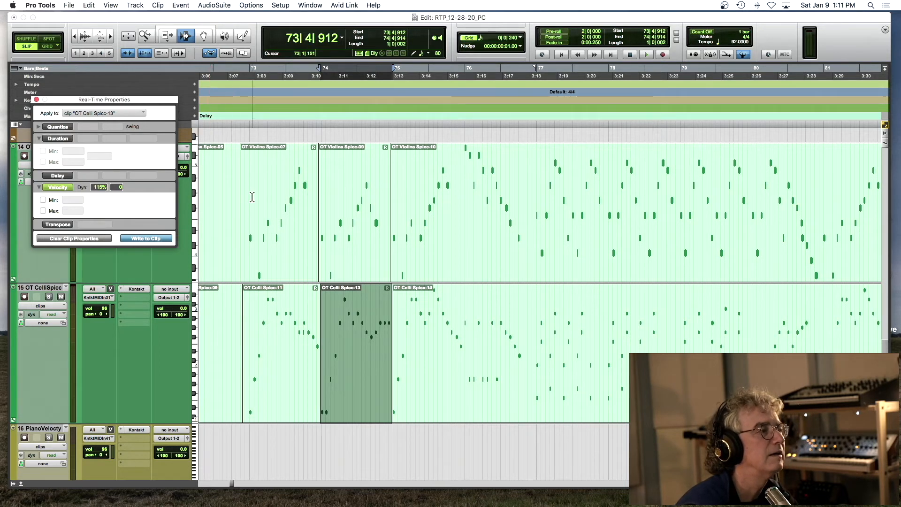
Play the spiccato violins and celli from 72|4|082.
click(233, 197)
key(space)
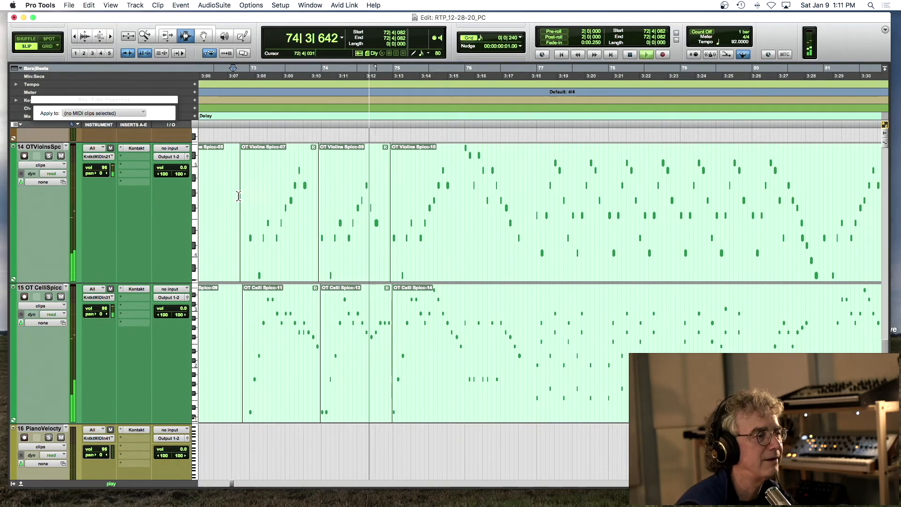
key(space)
Separate the spiccato celli clip at 75|4|890 and the spiccato violin clip at 75|4|564.
click(463, 318)
key(super+e)
click(458, 202)
key(super+e)
Turn on real-time Velocity for the OT Violins Spicc-11 clip with 40% dynamics and the OT Celli Spicc-15 clip with 30% dynamics.
double_click(431, 217)
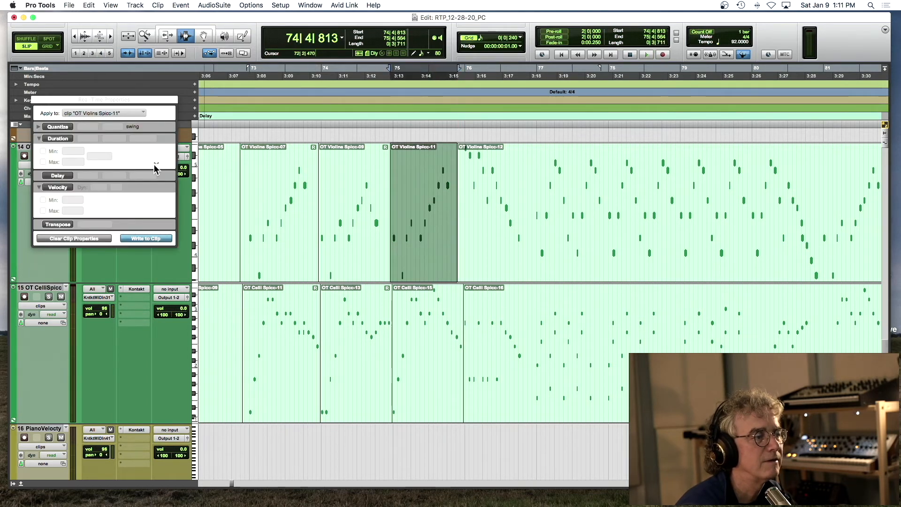
click(58, 187)
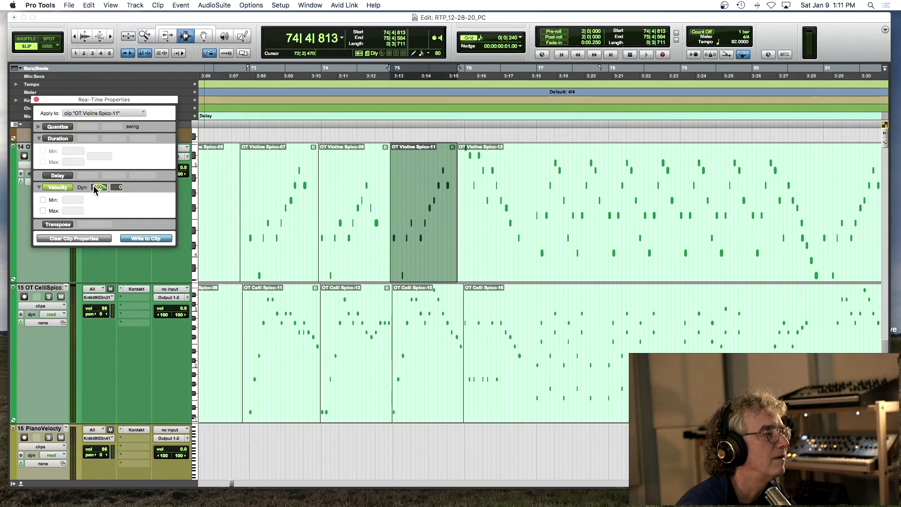
text(40)
key(Return)
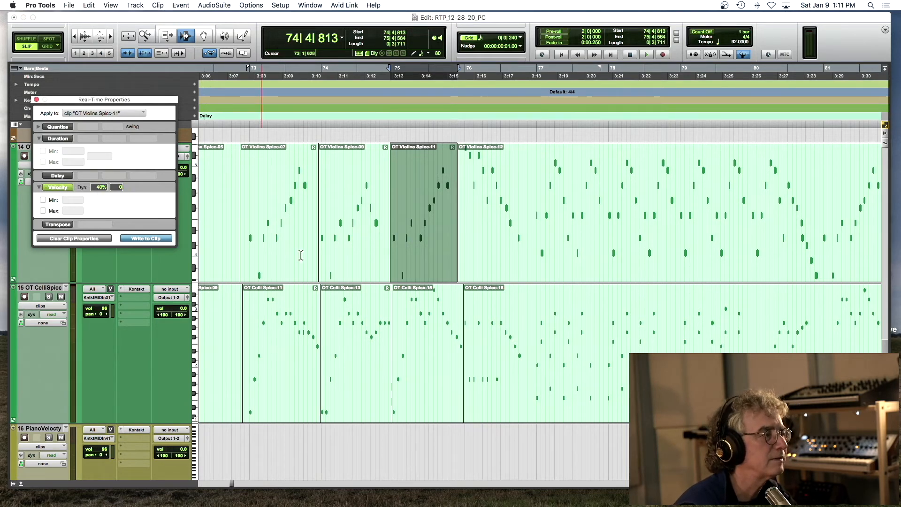
double_click(425, 303)
click(64, 189)
click(98, 187)
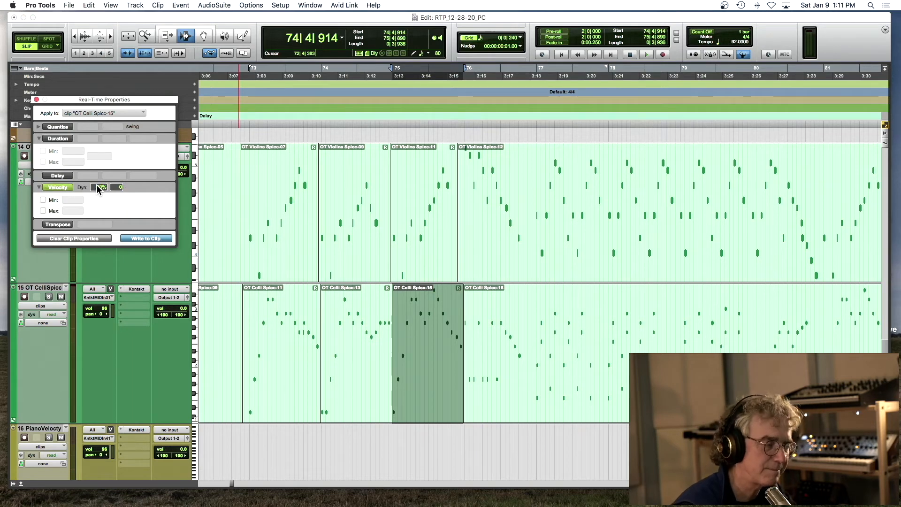
key(KP_Enter)
Play the spiccato violins and celli from 74|3|066.
click(479, 337)
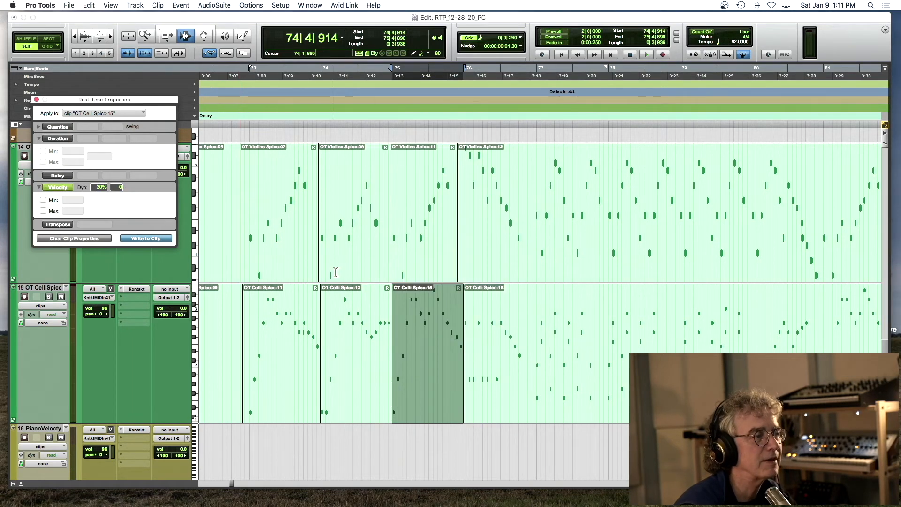
click(358, 246)
key(space)
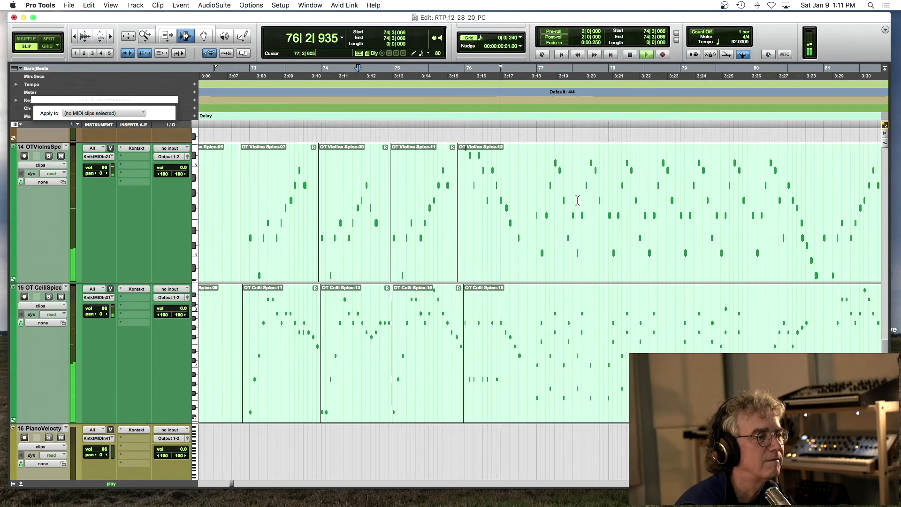
key(space)
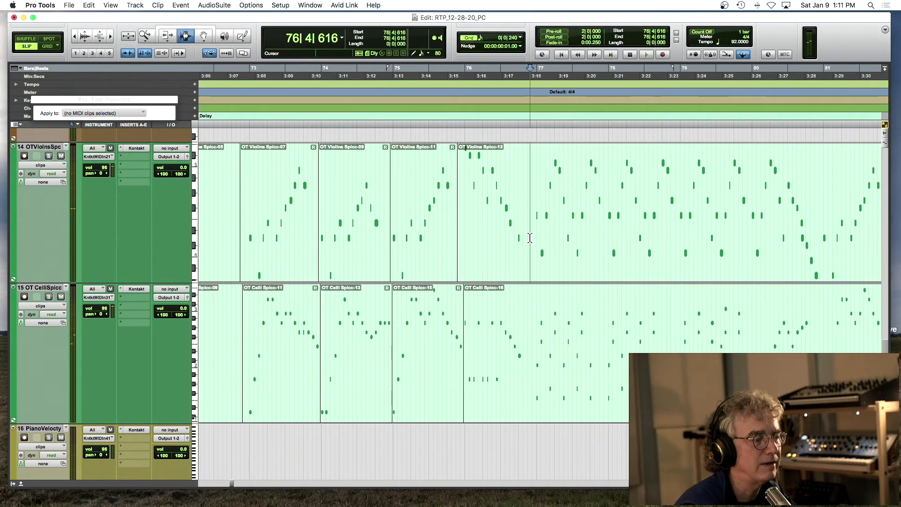
Separate both the spiccato violin and celli clips at 76|4|716 and 77|4|768.
key(t)
scroll(530, 238, right, 3)
drag(464, 239, 470, 242)
click(467, 280)
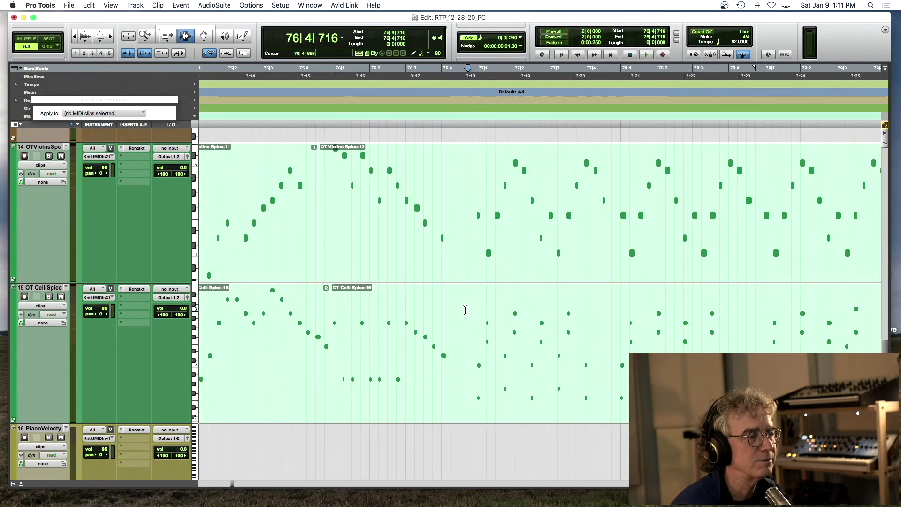
key(super+e)
click(612, 244)
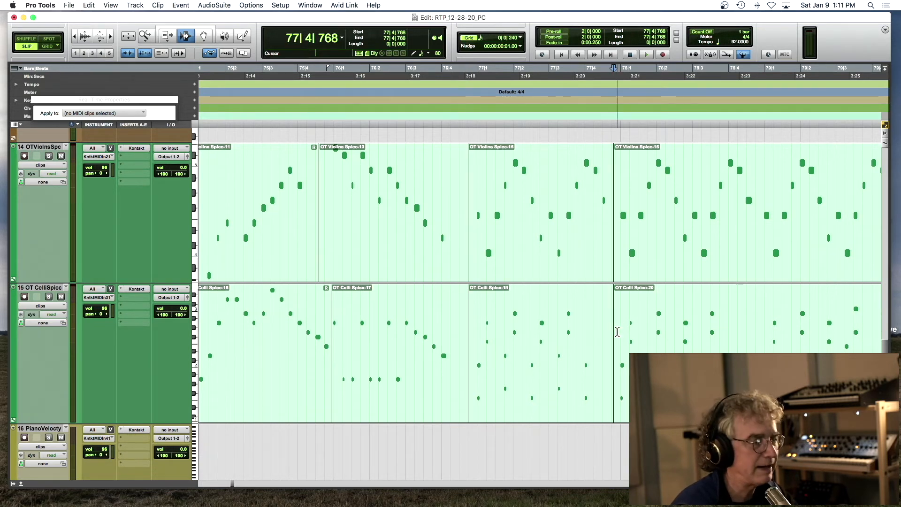
Separate both the spiccato violin and celli clips at 78|4|795 and 79|4|821.
scroll(618, 332, right, 5)
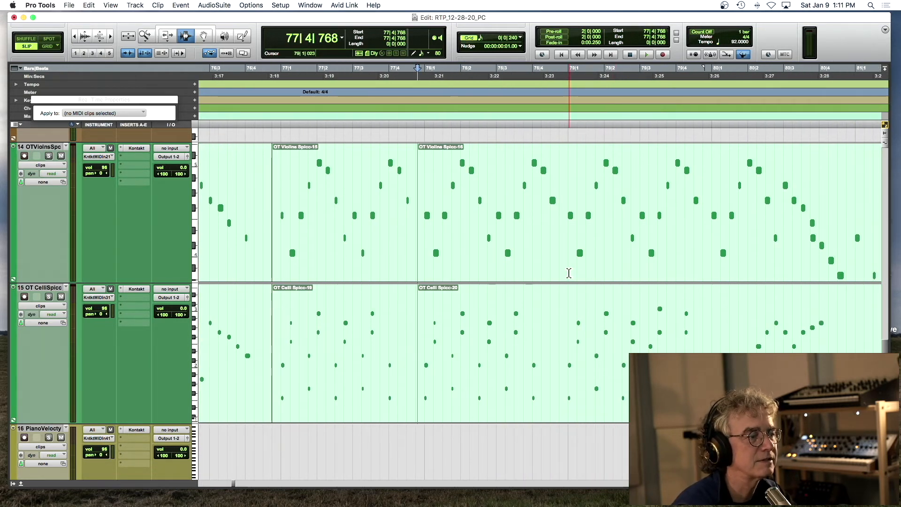
click(562, 250)
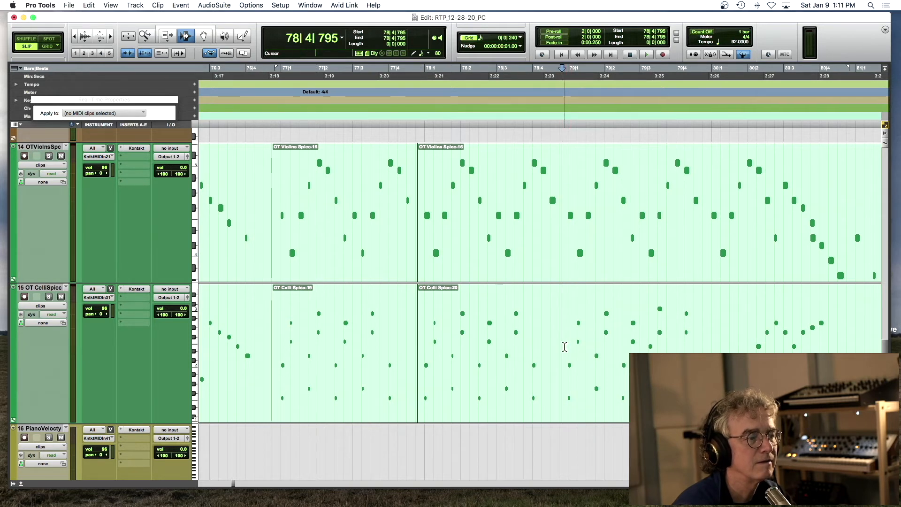
key(super+e)
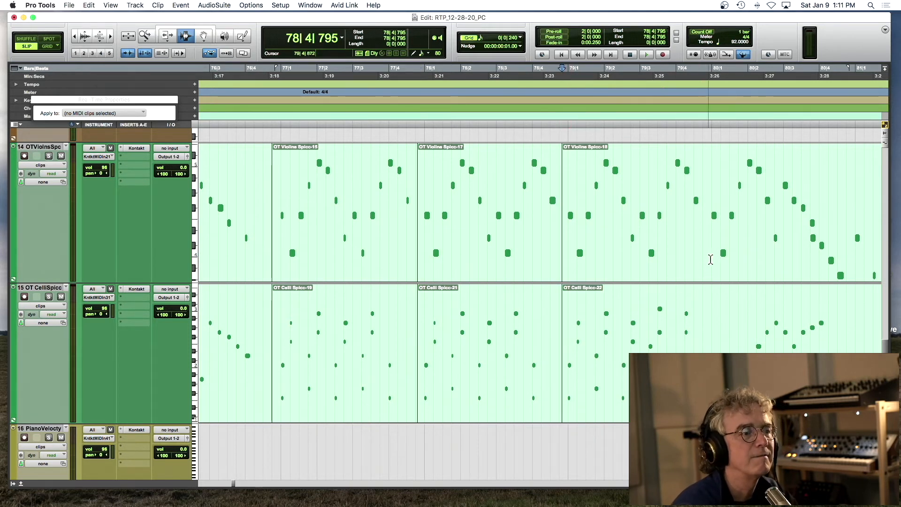
click(705, 234)
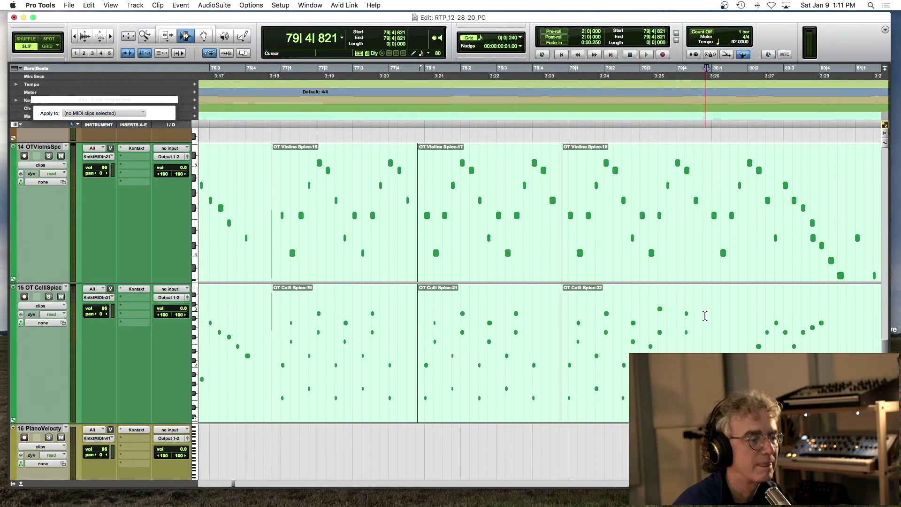
key(super+e)
Turn on real-time Velocity with 20% dynamics for the OT Violins Spicc-15 and OT Celli Spicc-19 clips together, and play the passage.
scroll(396, 290, left, 3)
click(377, 221)
double_click(377, 221)
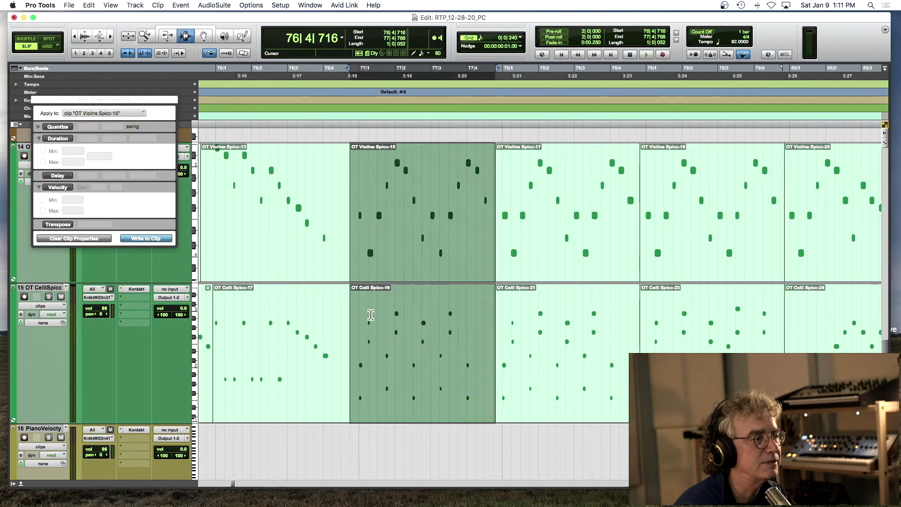
click(58, 188)
click(99, 188)
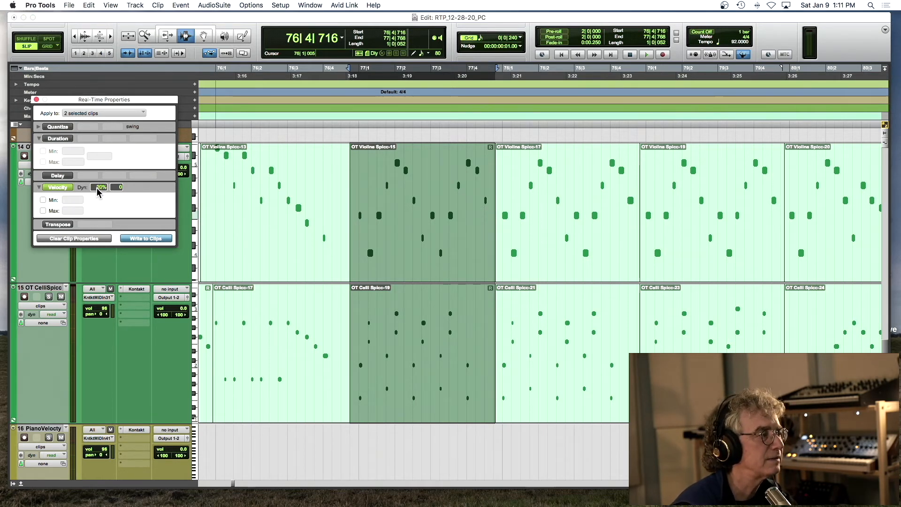
click(307, 178)
key(space)
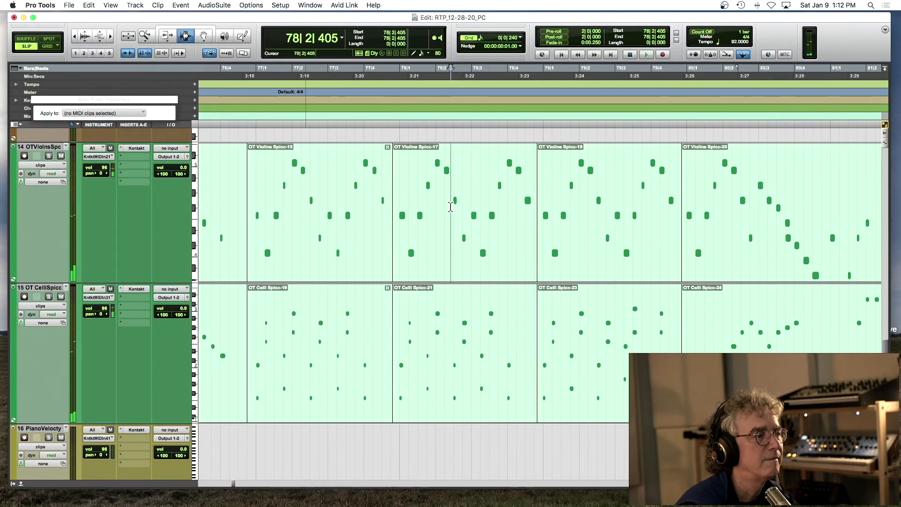
Turn on real-time Velocity for the OT Violins Spicc-17 and OT Celli Spicc-21 clips together and adjust their dynamics percentage.
double_click(450, 207)
shift+click(450, 348)
click(66, 186)
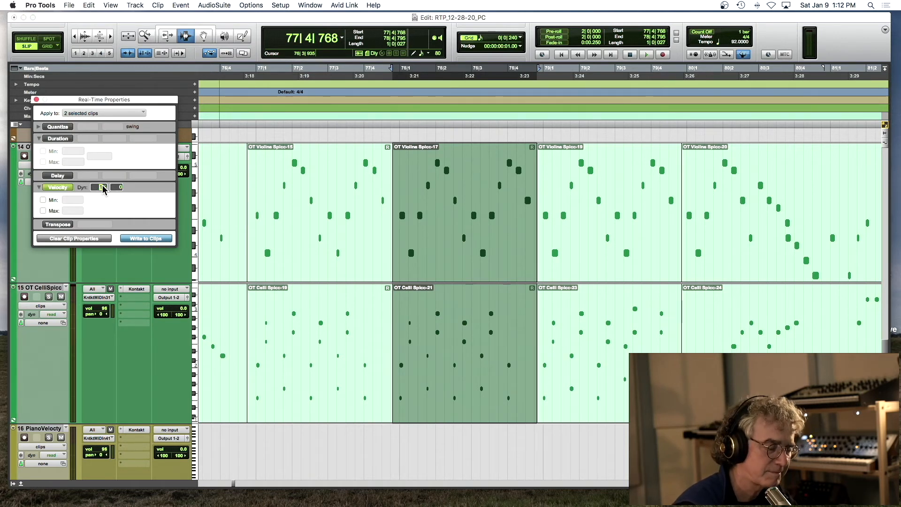
Turn on real-time Velocity with 50% dynamics for the OT Violins Spicc-19 and OT Celli Spicc-23 clips together.
double_click(569, 196)
shift+click(582, 324)
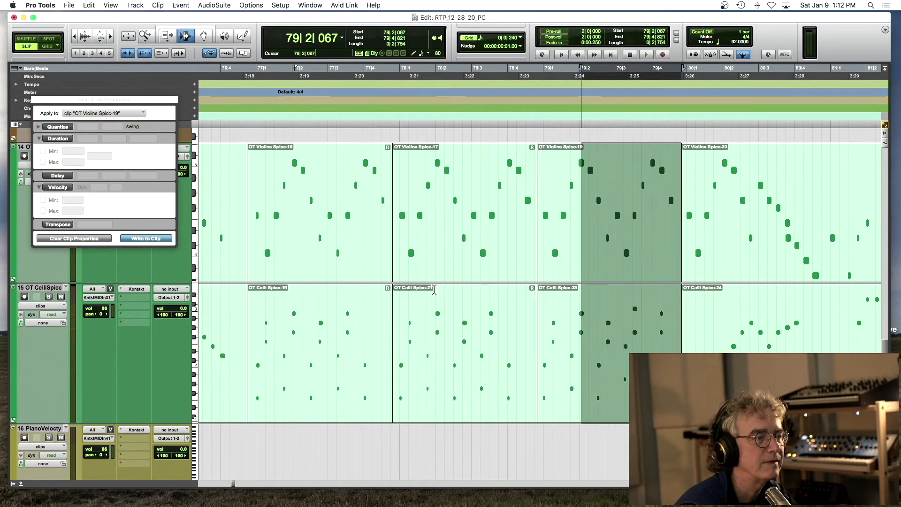
double_click(661, 250)
shift+click(598, 309)
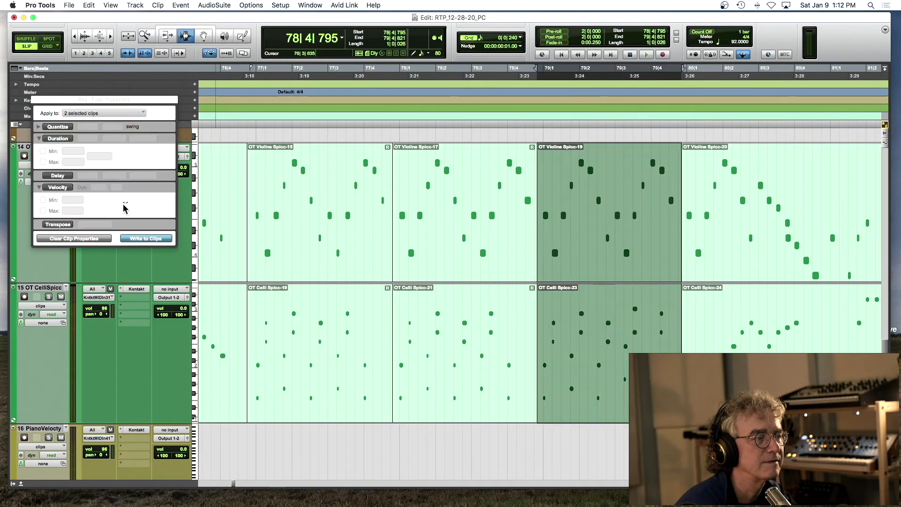
click(62, 188)
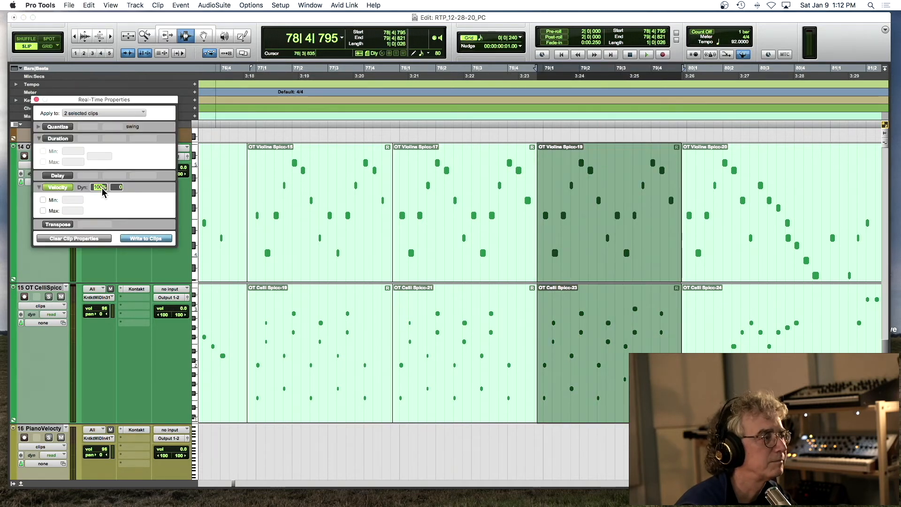
key(Return)
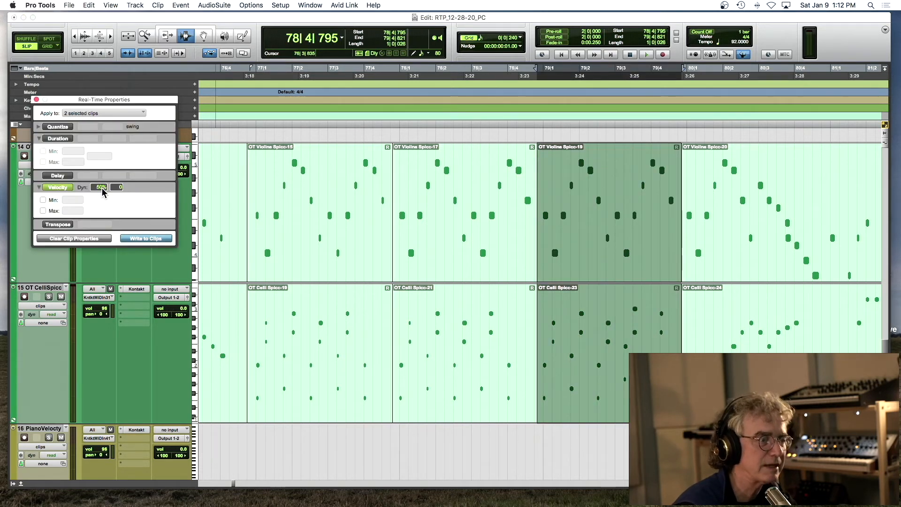
Separate both spiccato clips at 80|4|810 and apply real-time Velocity with 150% dynamics to the violin and celli clips ending there.
scroll(796, 234, right, 5)
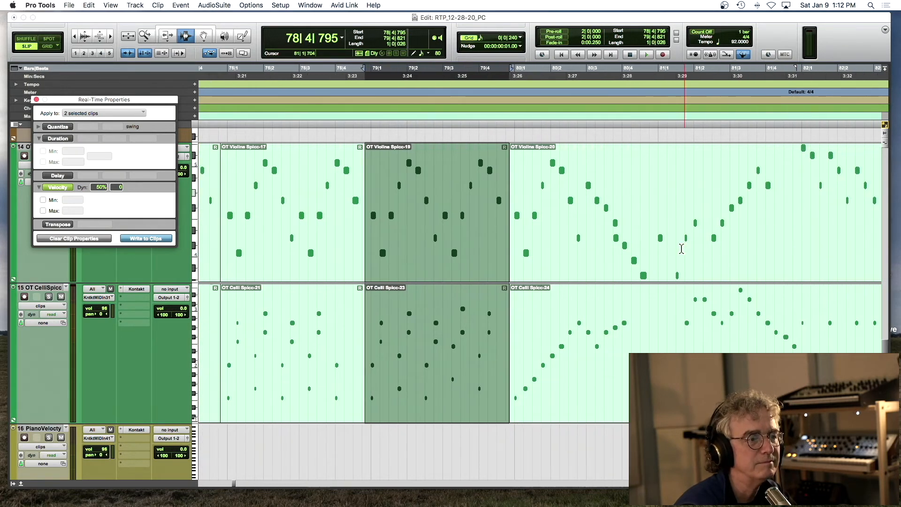
click(645, 313)
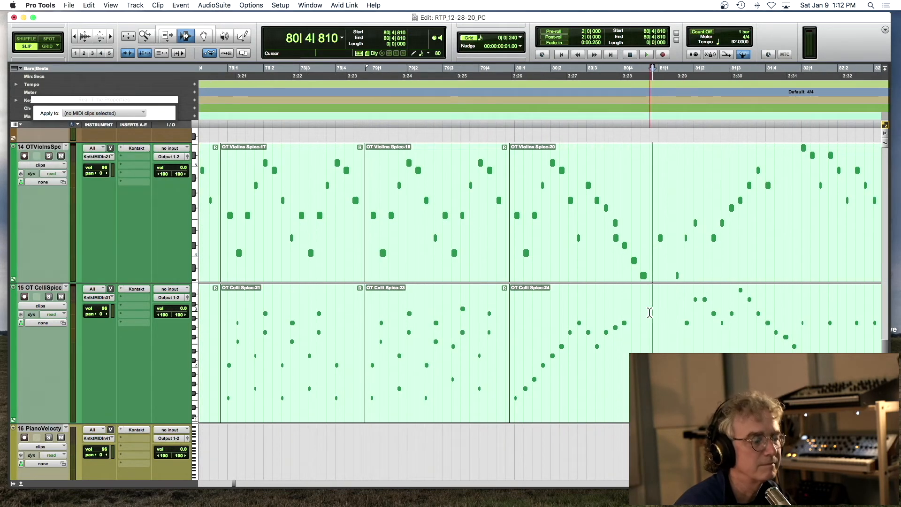
key(super+e)
double_click(605, 244)
shift+click(588, 311)
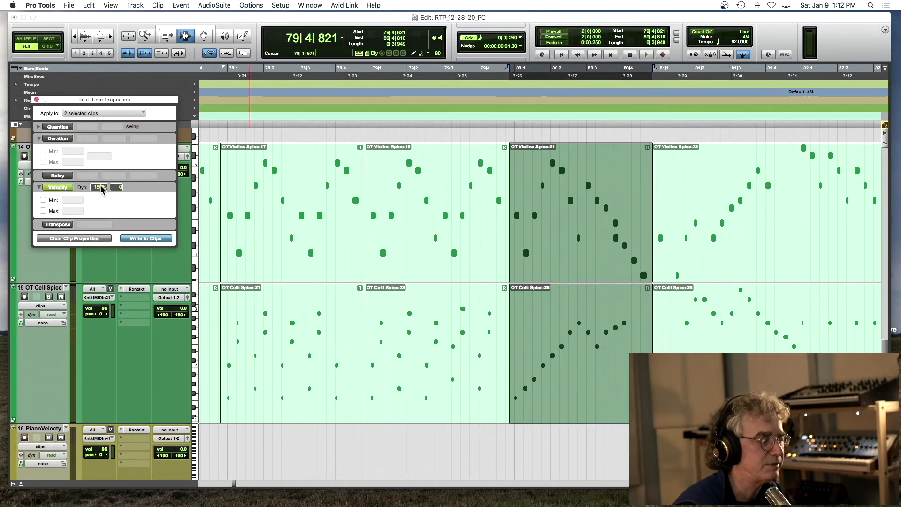
Play the spiccato violins and celli across the Strings_Delay section from 76|4|314.
key(super+bracketleft)
key(super+bracketleft)
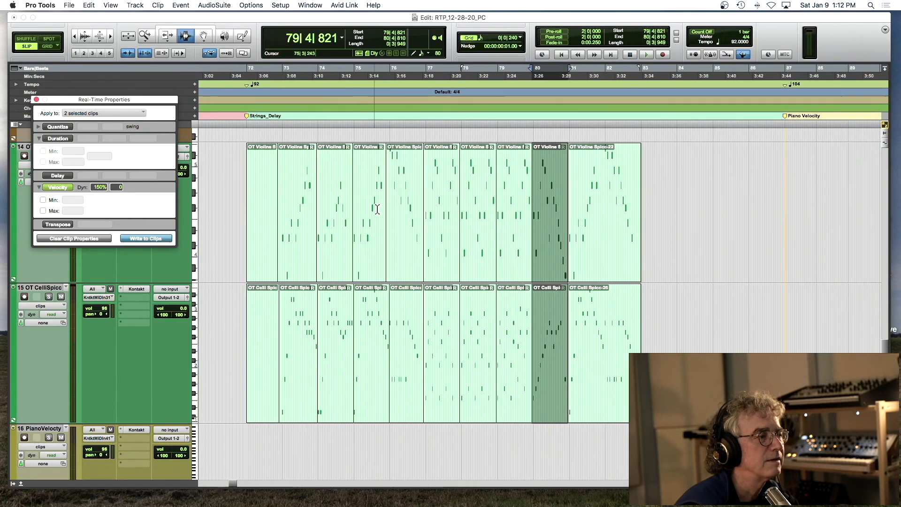
click(419, 204)
key(space)
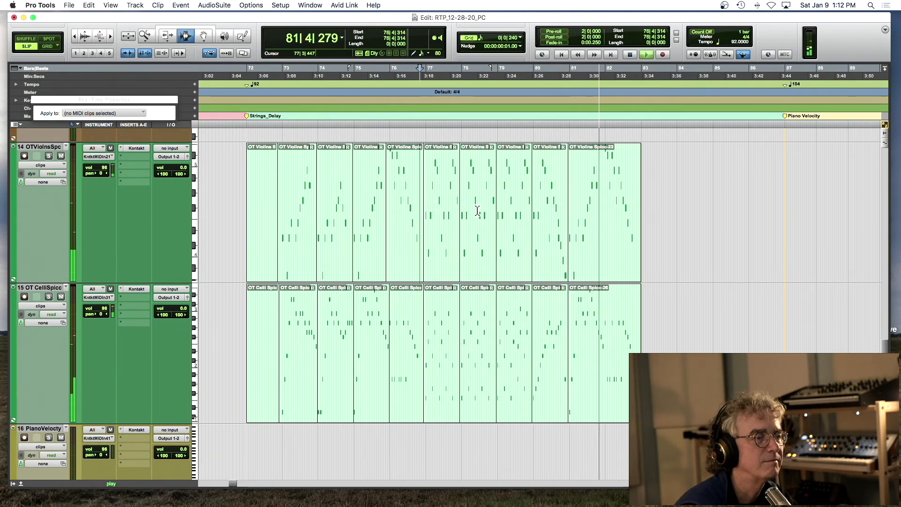
key(space)
Separate the spiccato violin and celli clips around bar 82 and apply real-time Velocity with 200% dynamics to each track's final clip.
click(606, 177)
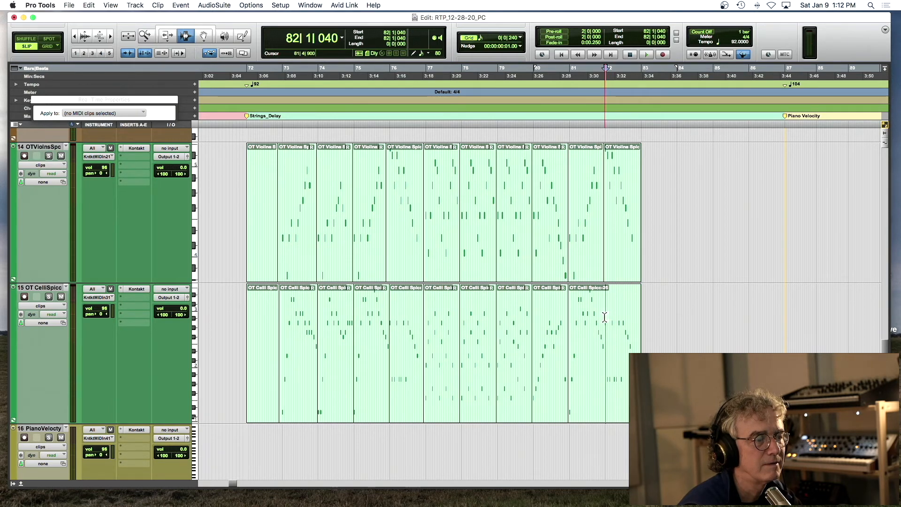
double_click(612, 254)
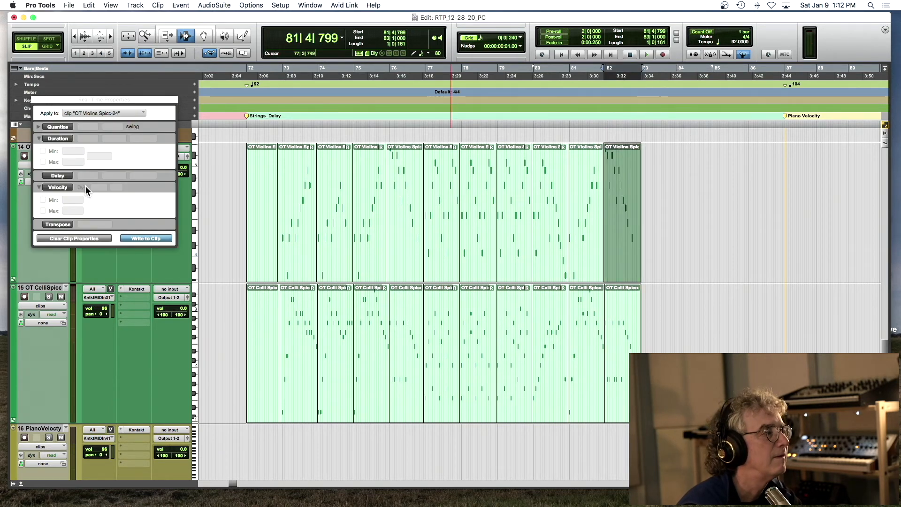
key(space)
key(space)
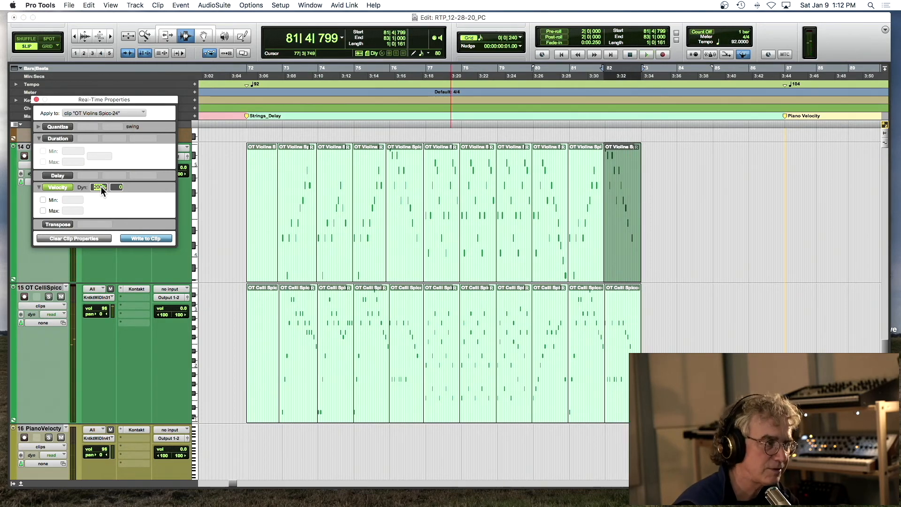
double_click(617, 345)
click(63, 187)
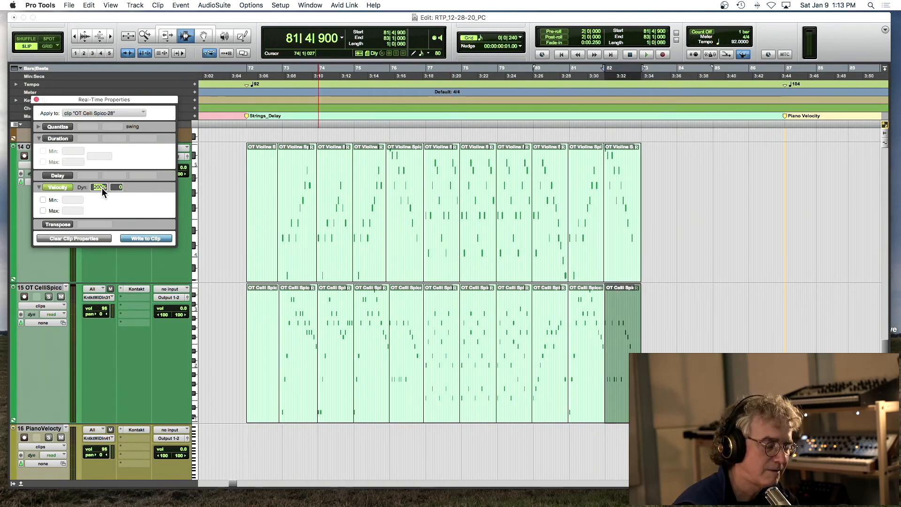
Play the final spiccato clips, and replay the passage from 79|4|796.
key(space)
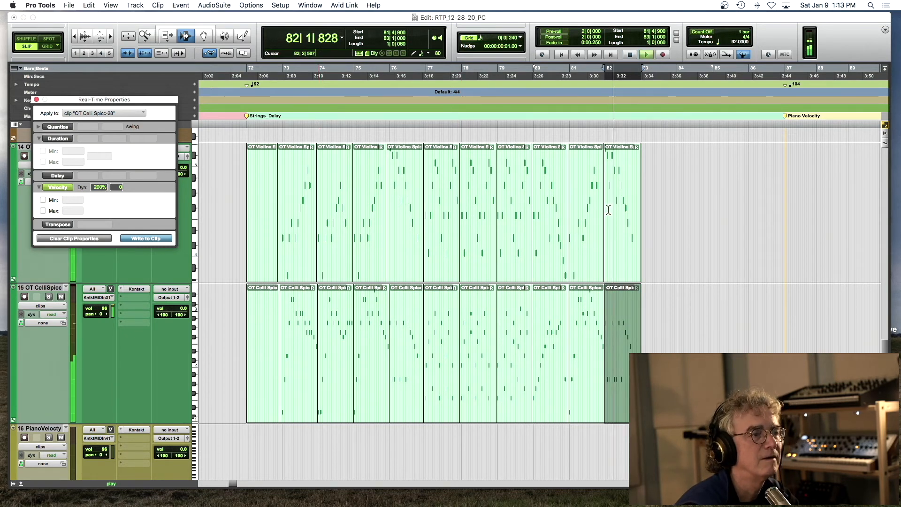
click(584, 198)
click(531, 205)
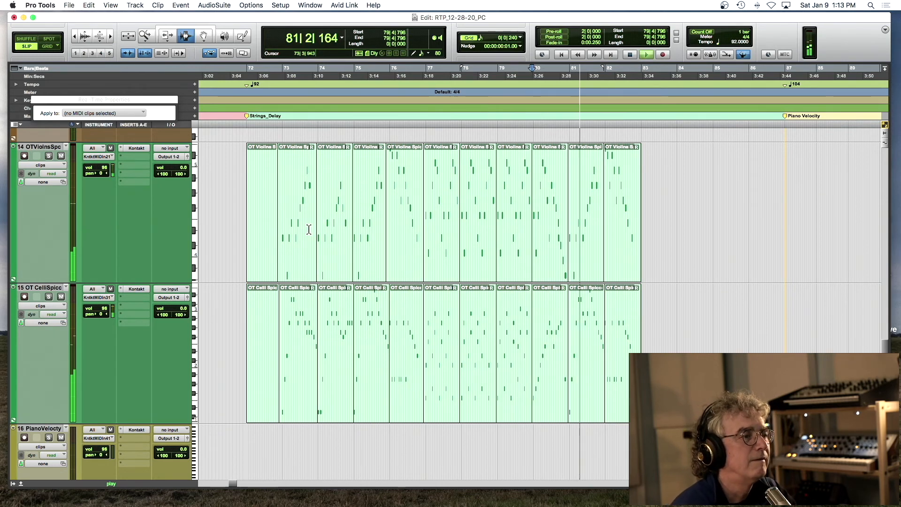
Write the real-time properties to all spiccato violin and celli clips from bar 72 to 83 and consolidate each track into one clip.
click(287, 221)
double_click(269, 220)
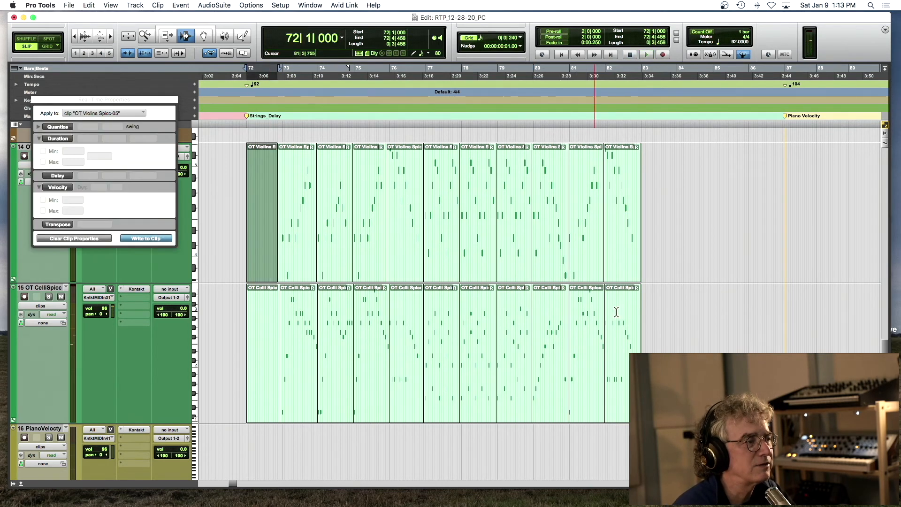
shift+click(621, 349)
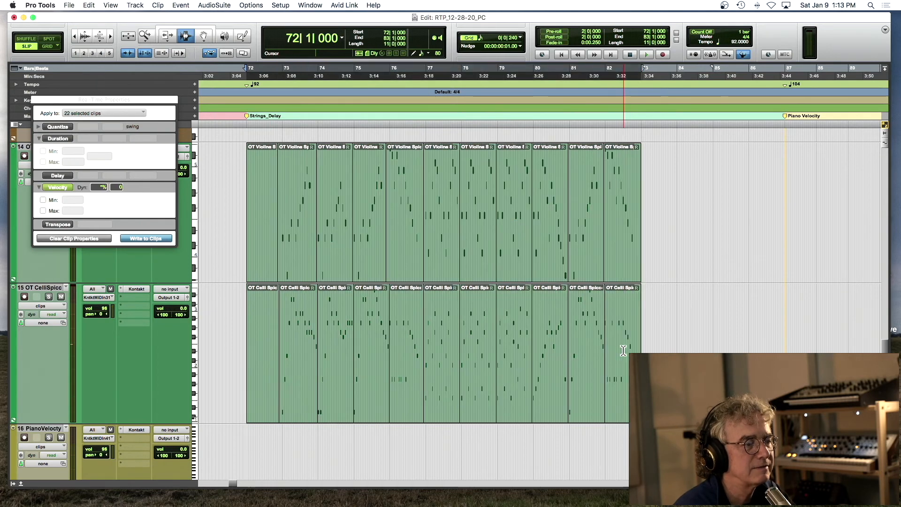
click(145, 239)
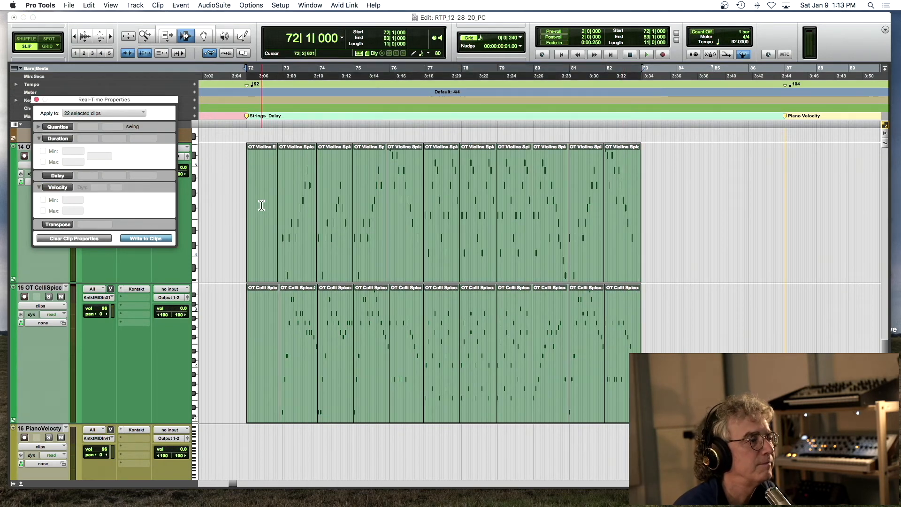
key(alt+shift+3)
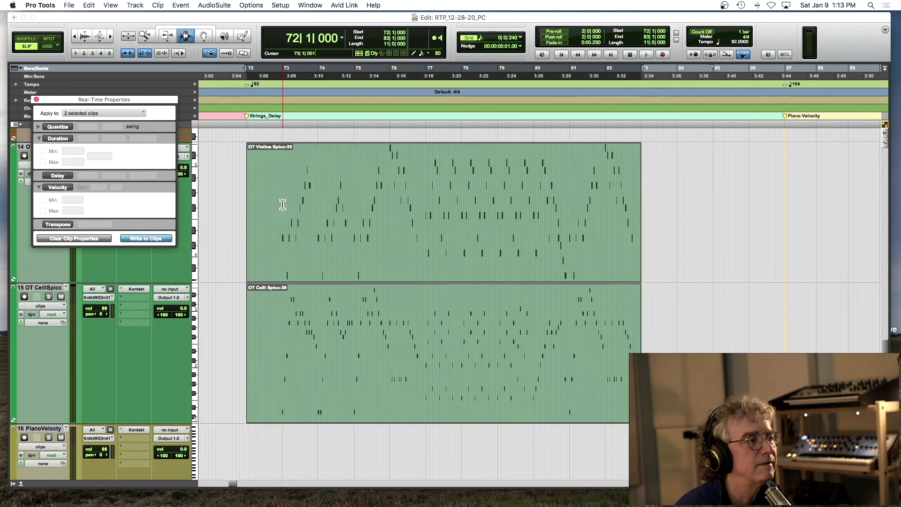
Play the consolidated spiccato violin and celli clips from 72|4|559.
click(278, 205)
key(space)
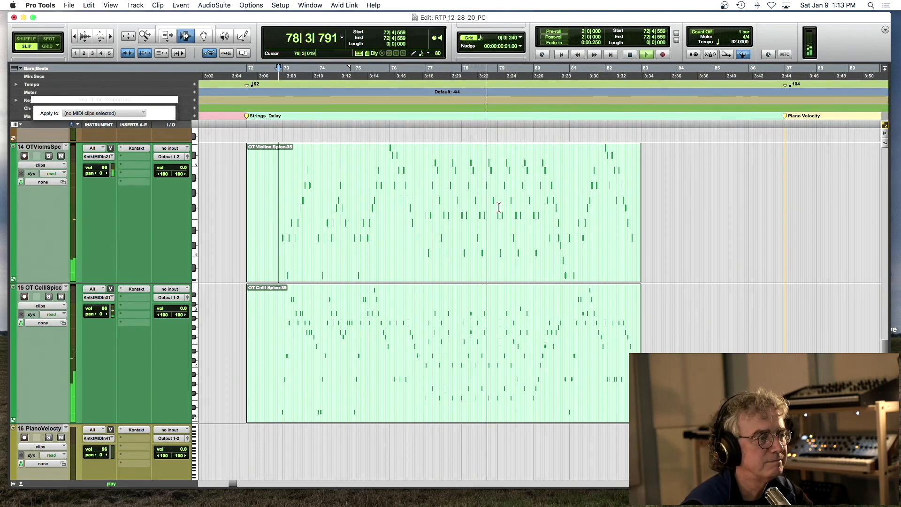
scroll(531, 207, right, 2)
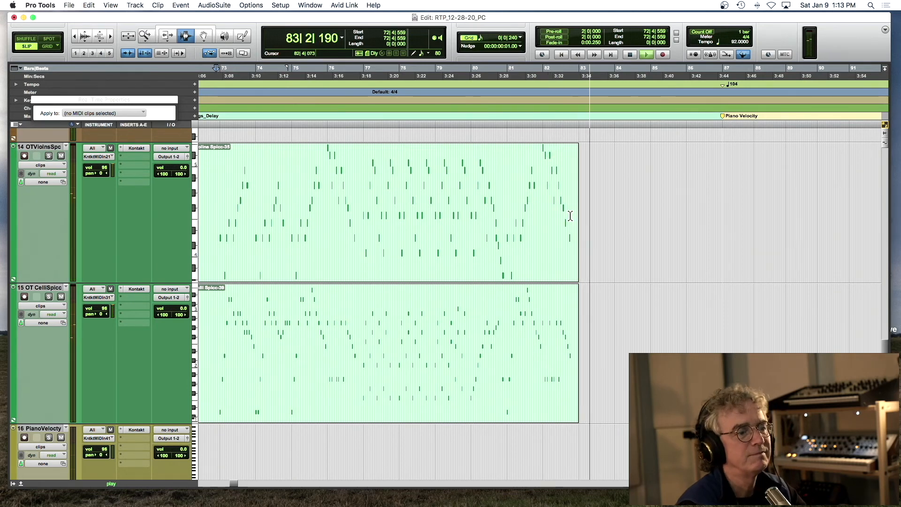
Select the Piano Velocty-02 clip in the Piano Velocity section and play it.
scroll(570, 215, down, 10)
scroll(571, 215, right, 10)
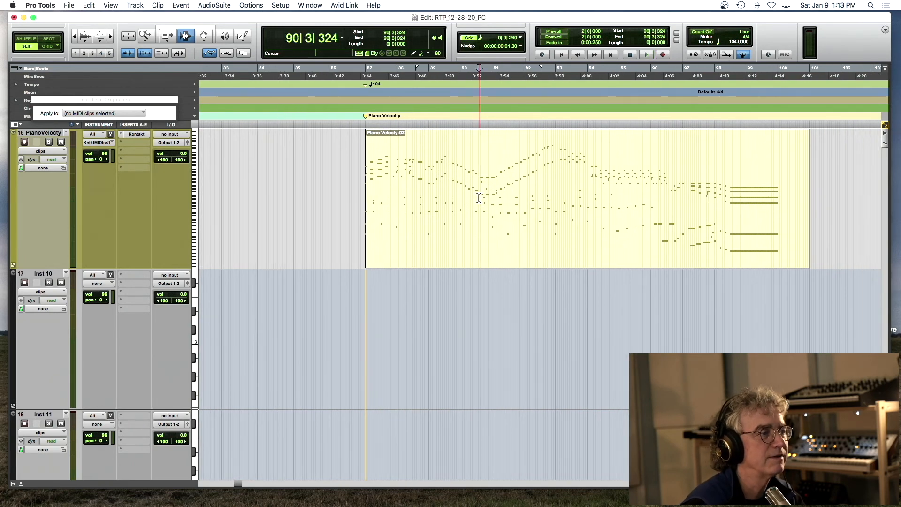
double_click(478, 198)
key(space)
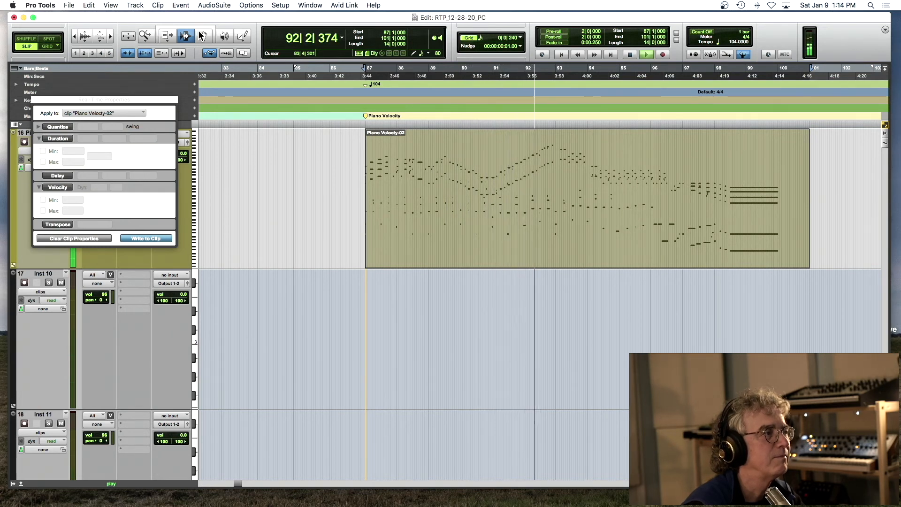
Move the Real-Time Properties window clear of the track controls and switch the PianoVelocty track to velocity view.
drag(131, 99, 318, 191)
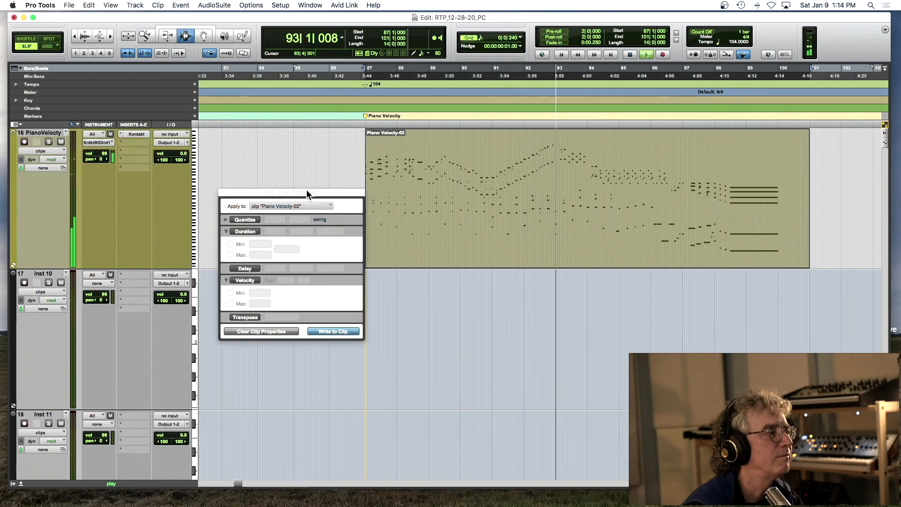
click(56, 151)
click(39, 168)
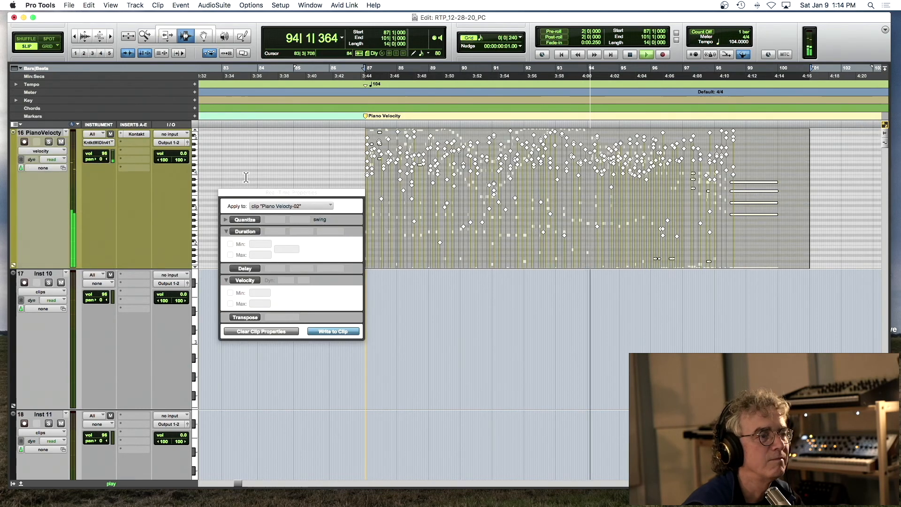
Turn on real-time Velocity for Piano Velocty-02, try a maximum of 100, set it to 110, and compare playback with Velocity off and on.
scroll(426, 184, up, 3)
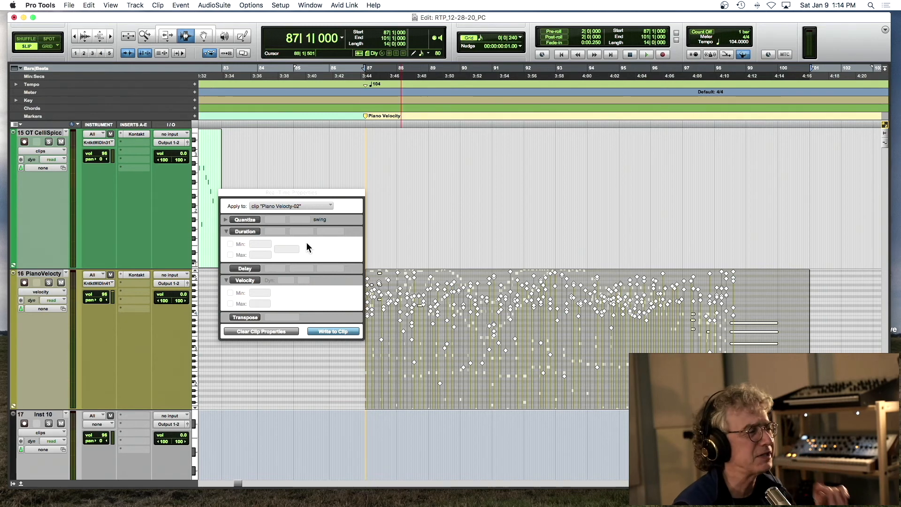
click(244, 280)
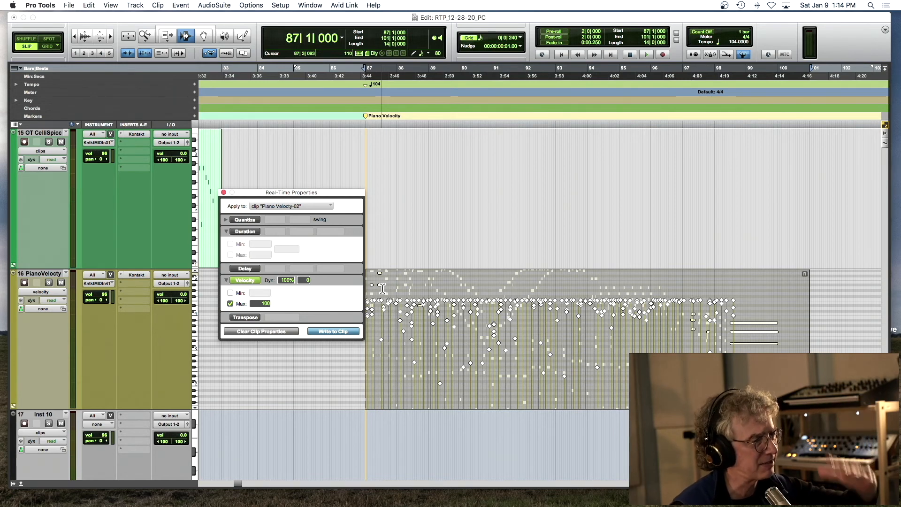
key(space)
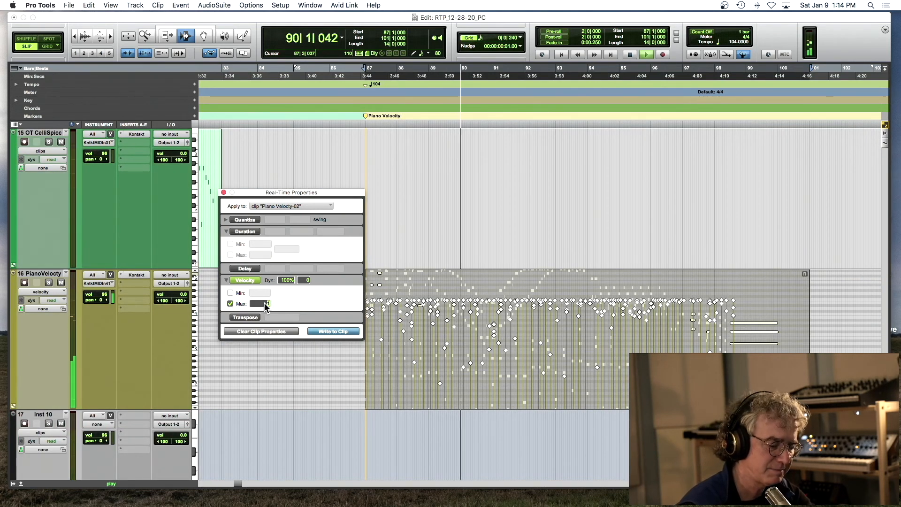
key(Return)
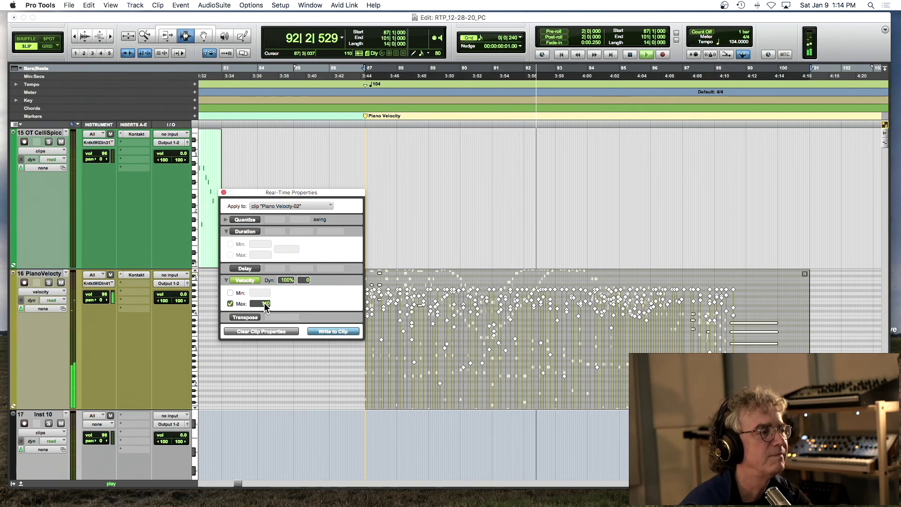
click(254, 281)
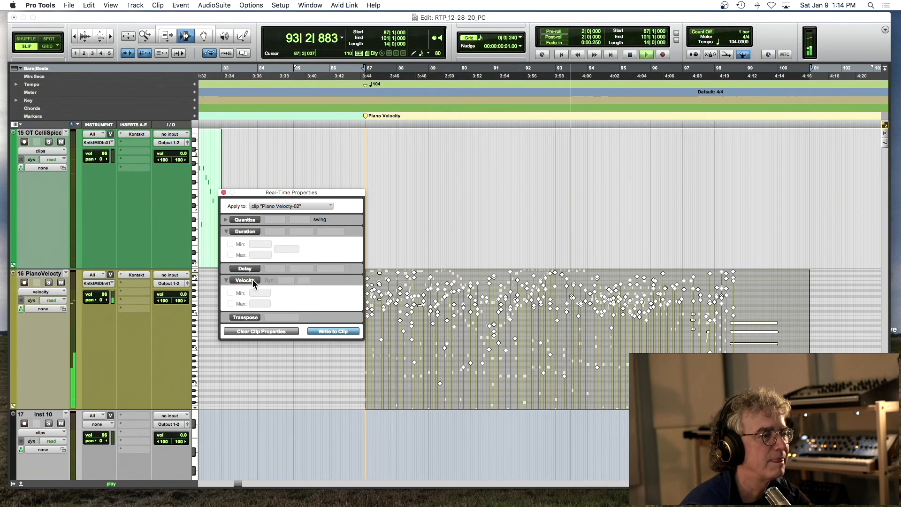
click(253, 280)
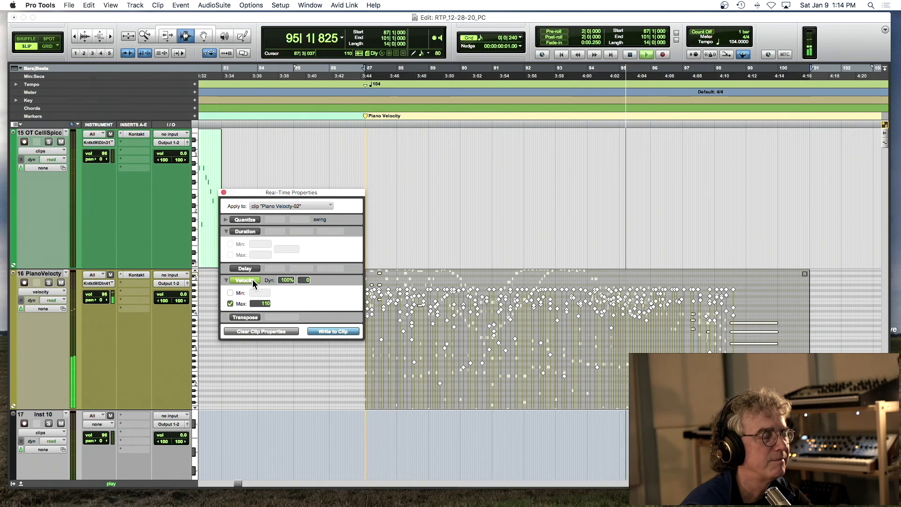
Return the PianoVelocty track to clips view and write the real-time velocity limit to the Piano Velocty-02 clip.
click(54, 293)
click(39, 276)
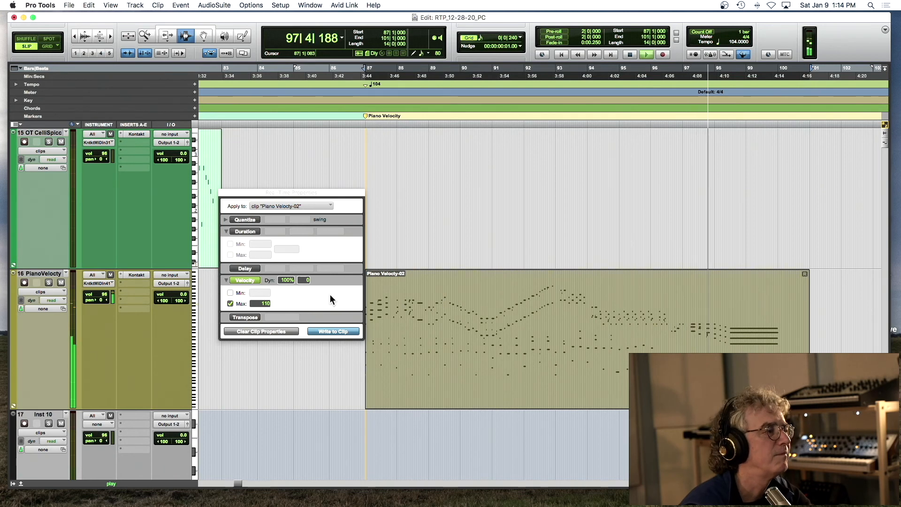
click(340, 331)
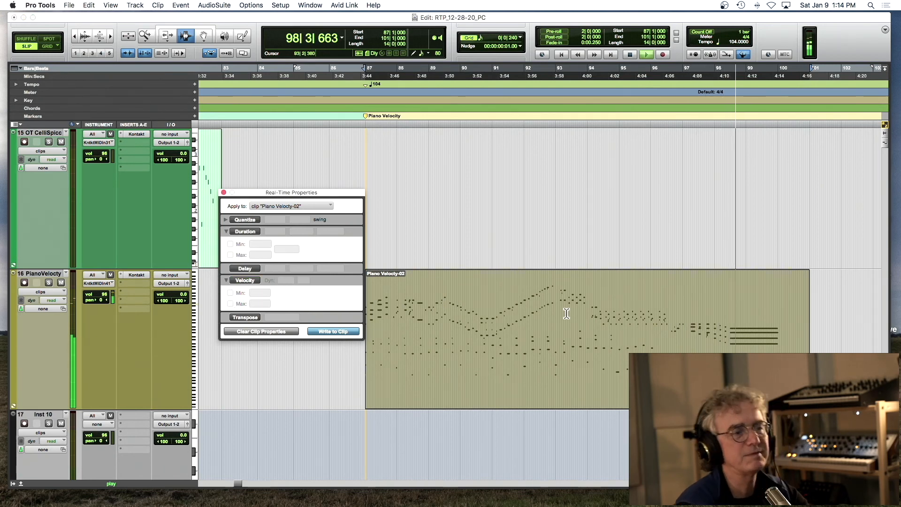